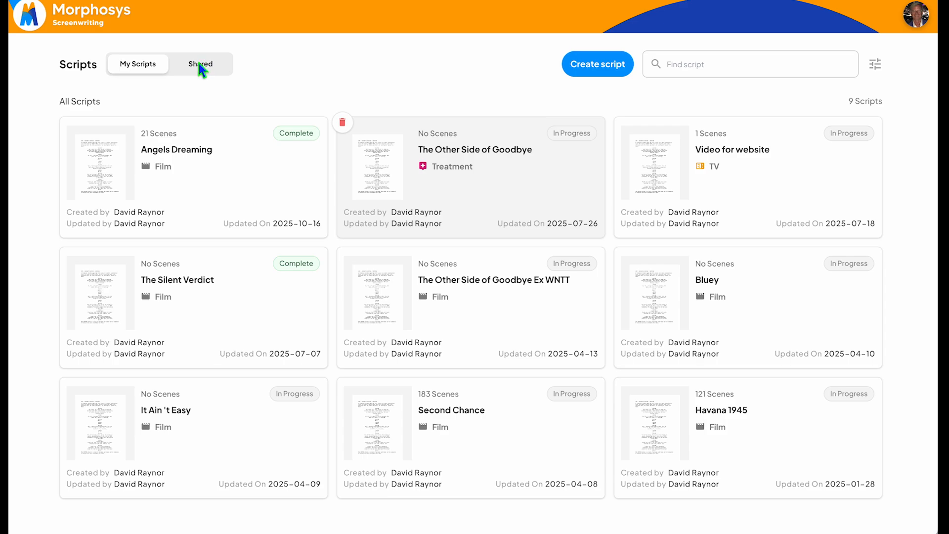
Look at the scripts shared by others and return to the list of own scripts
left_click(203, 69)
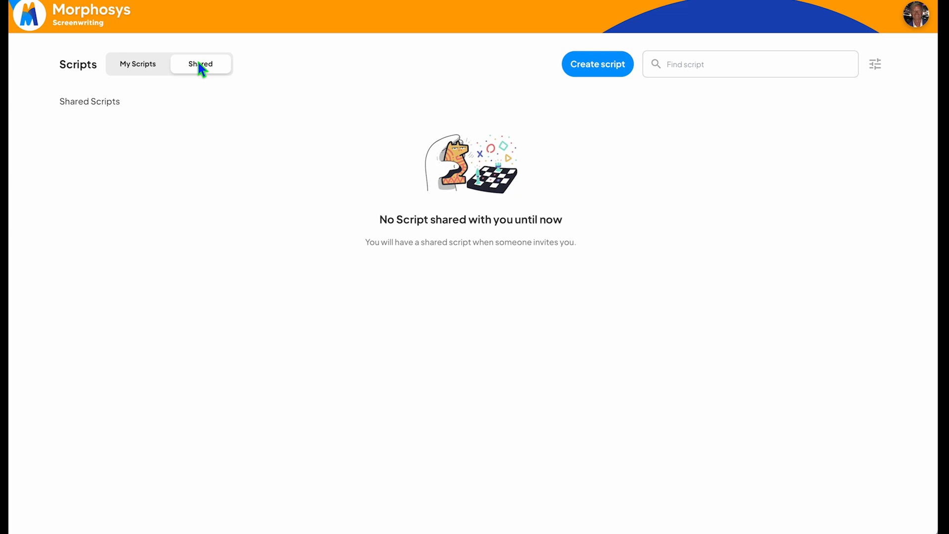
left_click(132, 61)
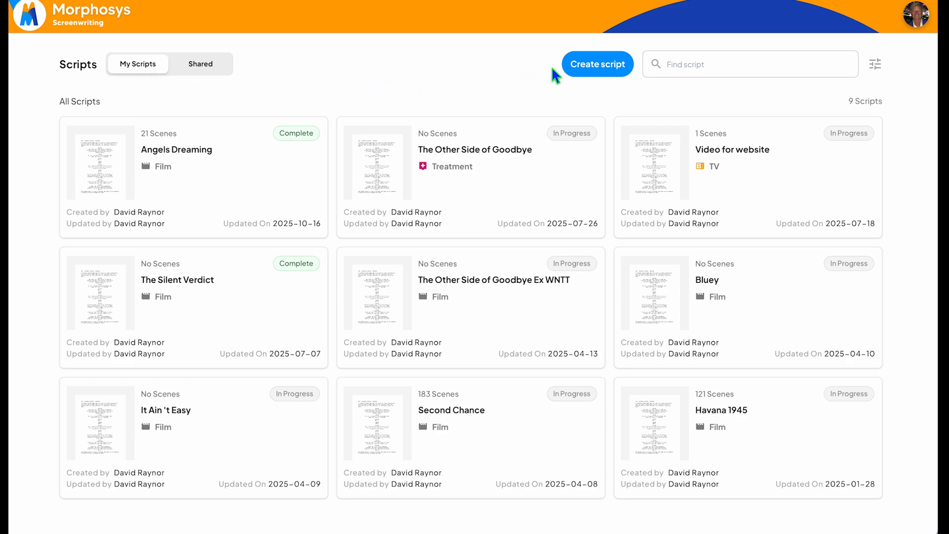
Review the title page and contact fields of the new film script form, and close it without creating a script
left_click(597, 65)
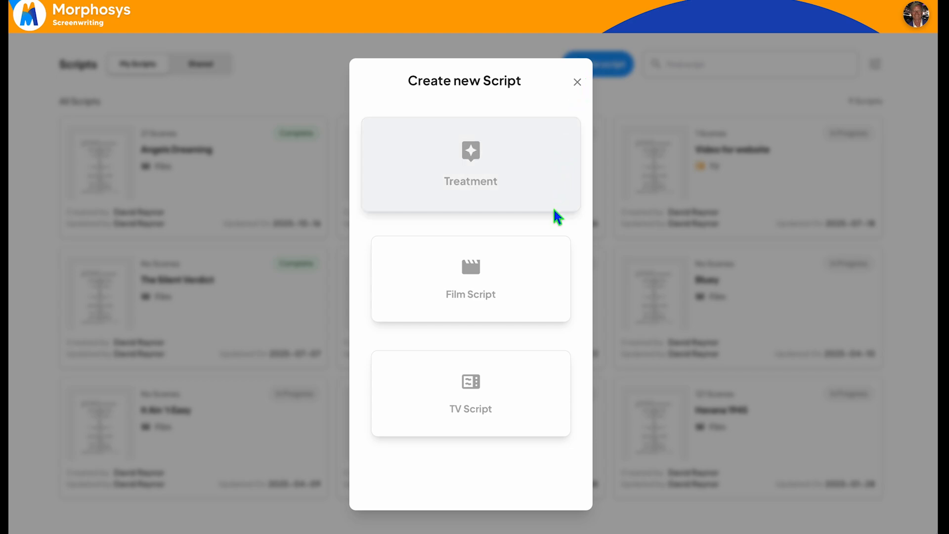
left_click(506, 287)
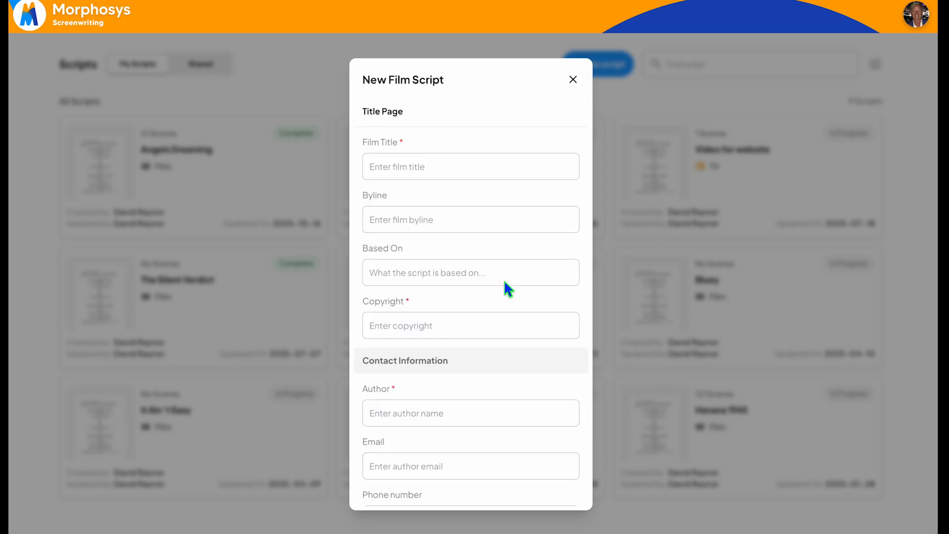
left_click(501, 169)
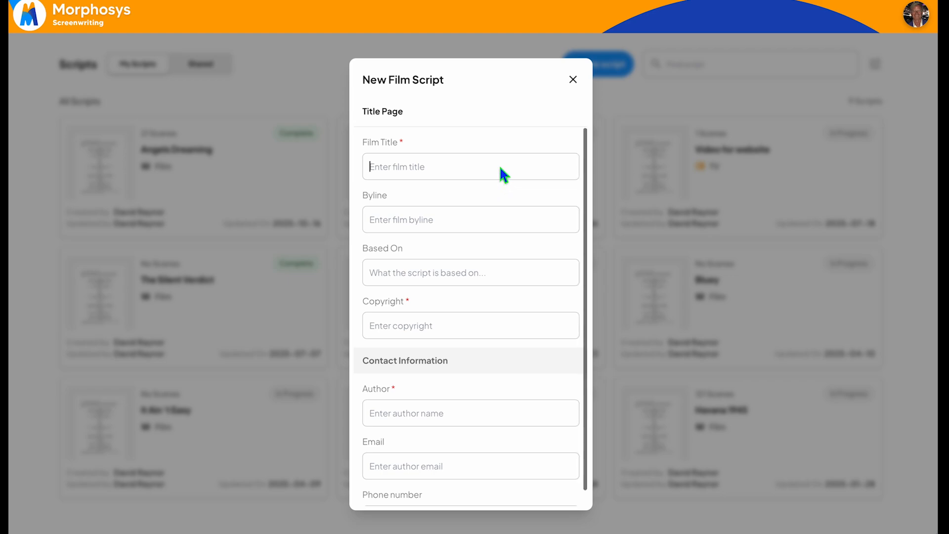
scroll(501, 276, "down", 2)
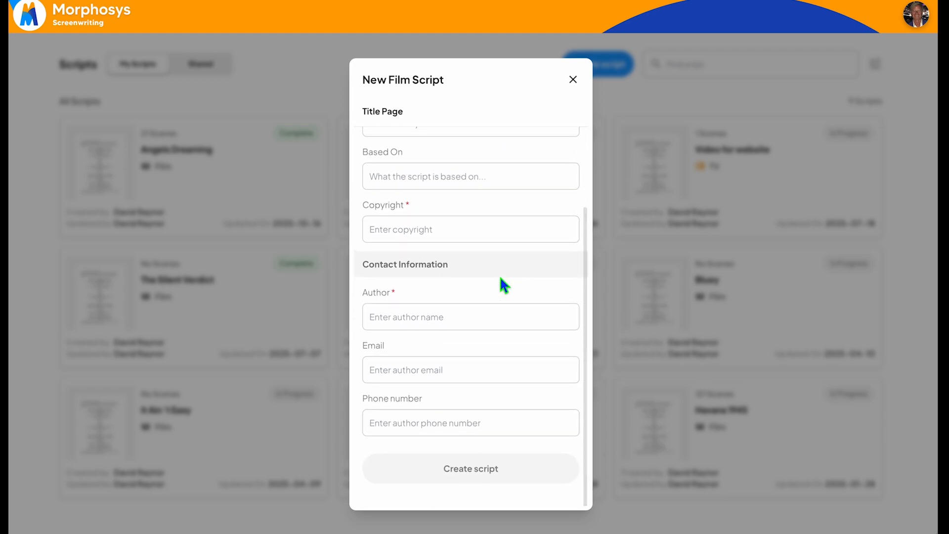
left_click(573, 79)
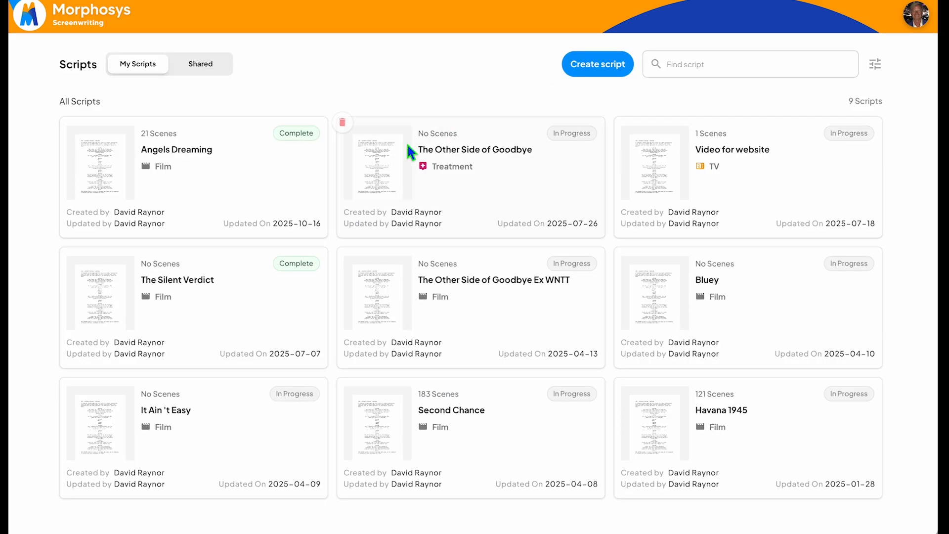
Open the Angels Dreaming film script and review the script element types offered for formatting
left_click(237, 171)
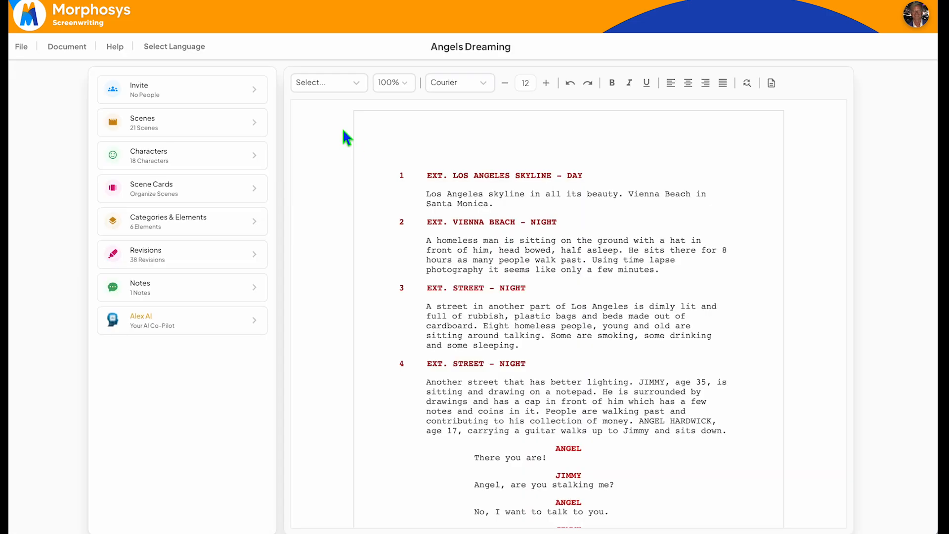
left_click(359, 87)
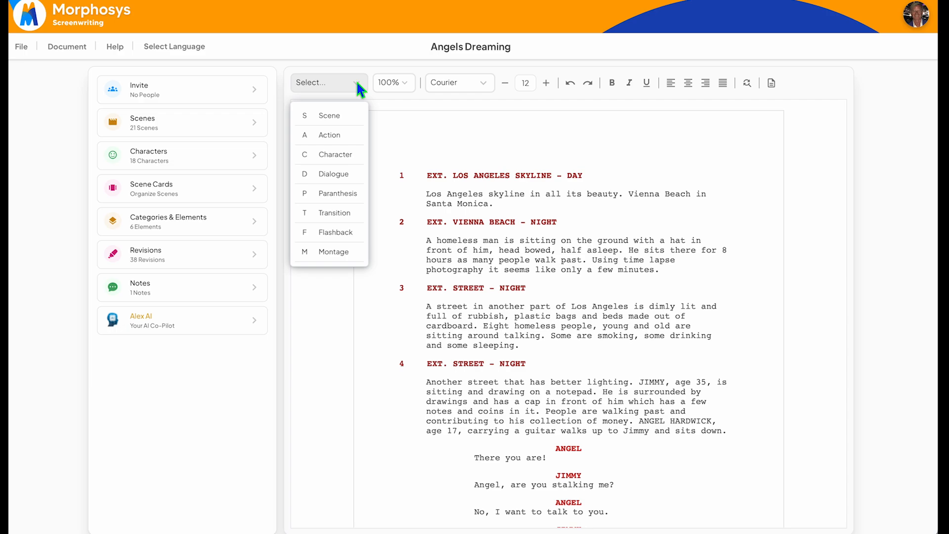
left_click(357, 85)
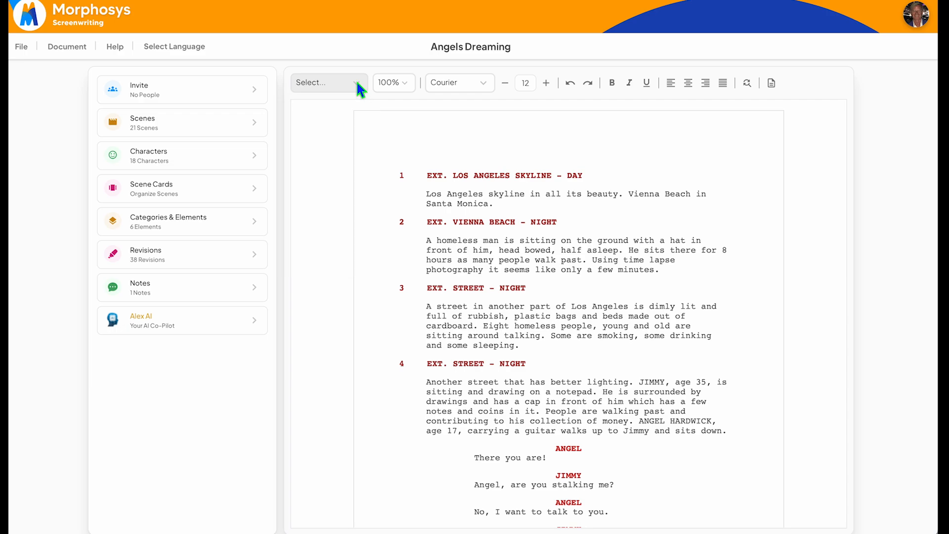
Browse the languages available for the script and leave the language selection without choosing one
left_click(188, 47)
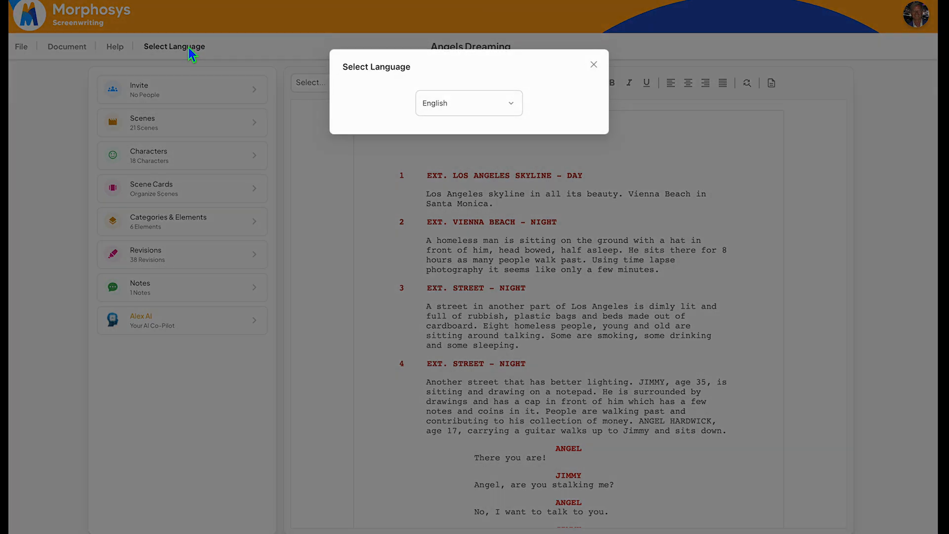
left_click(515, 102)
scroll(503, 211, "down", 3)
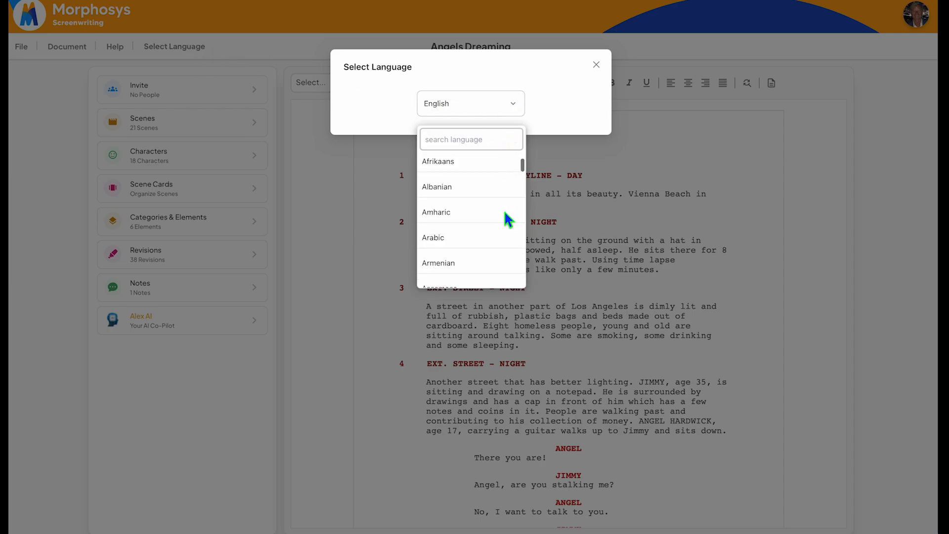
scroll(504, 210, "down", 10)
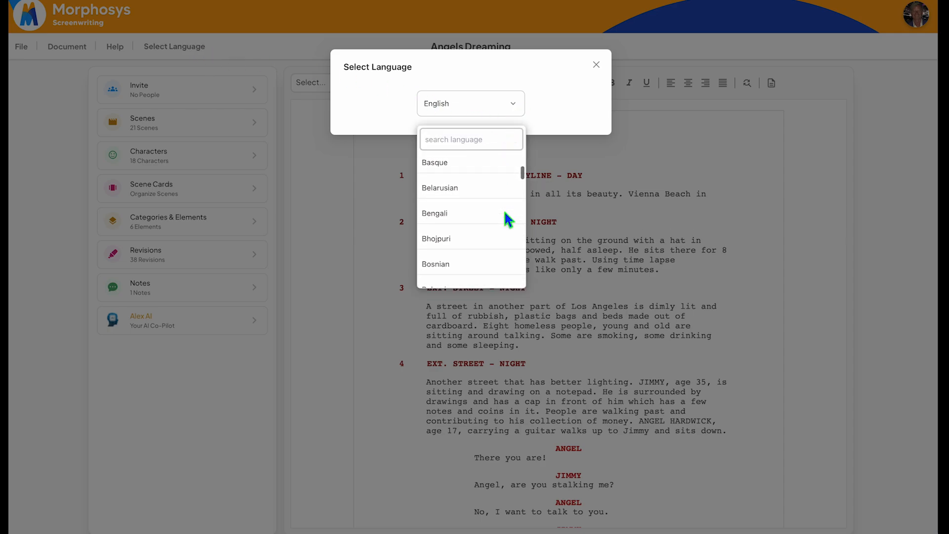
scroll(504, 209, "down", 10)
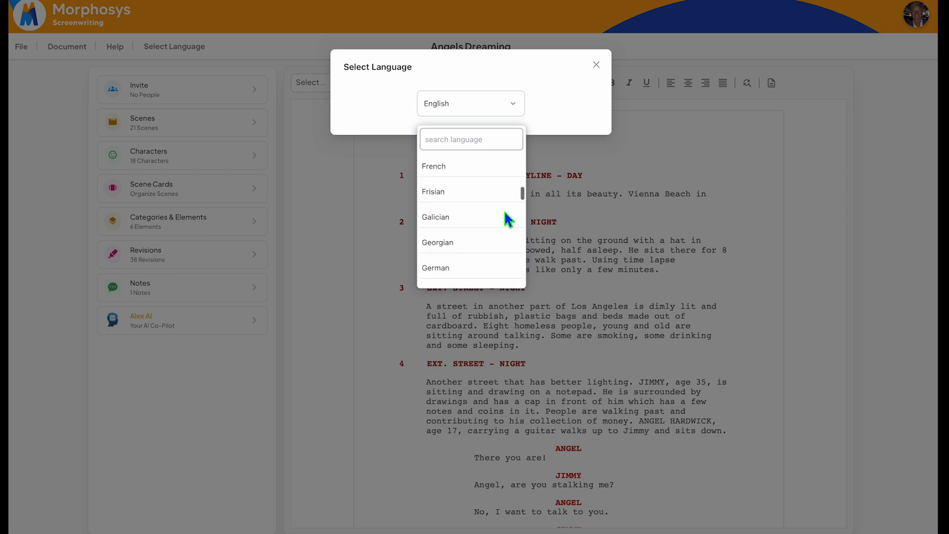
scroll(503, 210, "down", 2)
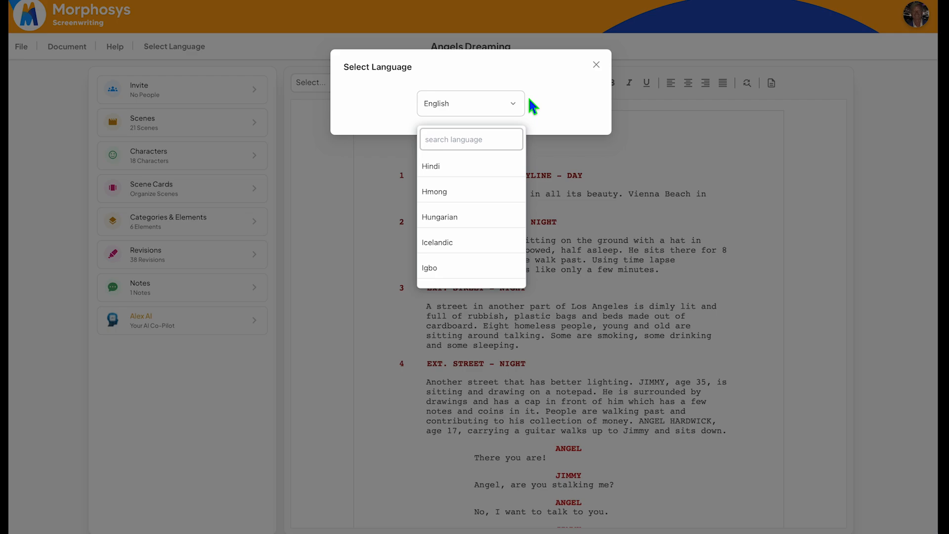
left_click(515, 102)
left_click(596, 66)
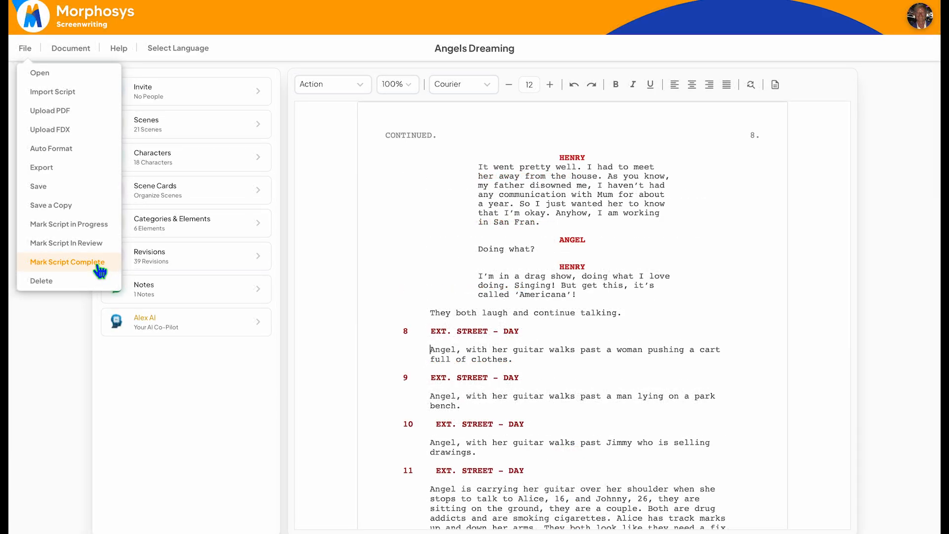
View the people invited to the script and open the option to invite a team member
left_click(776, 87)
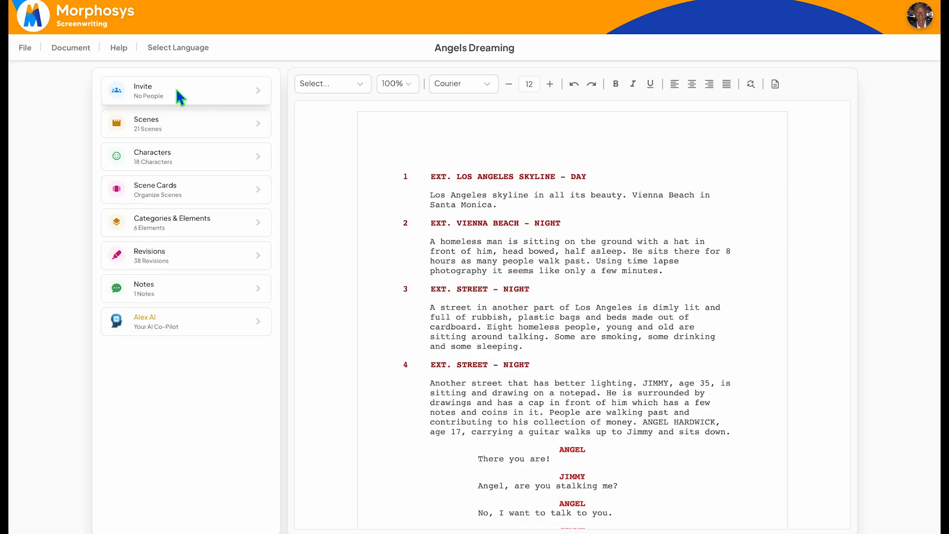
left_click(176, 90)
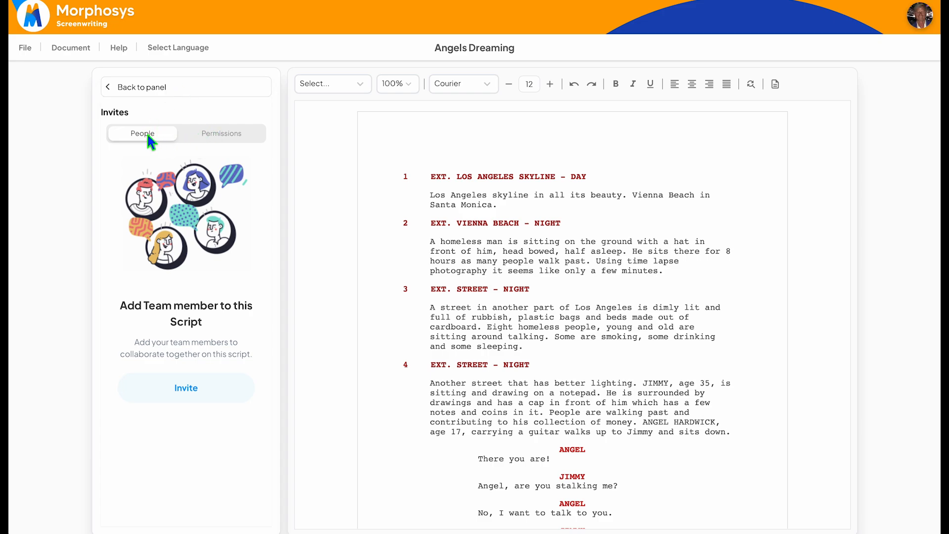
left_click(185, 387)
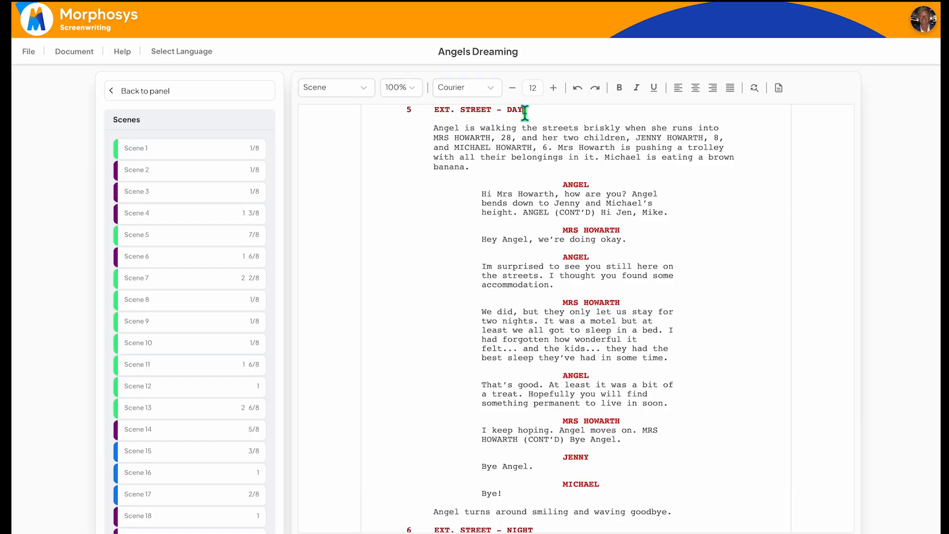
Change the time of day in scene 5's heading to NIGHT
left_click_drag(524, 117, 509, 114)
type("N")
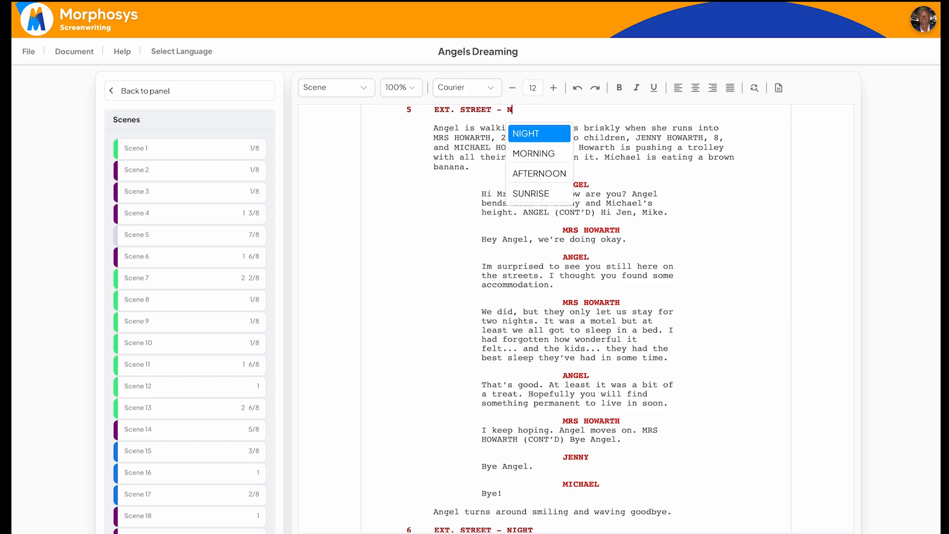
left_click(541, 135)
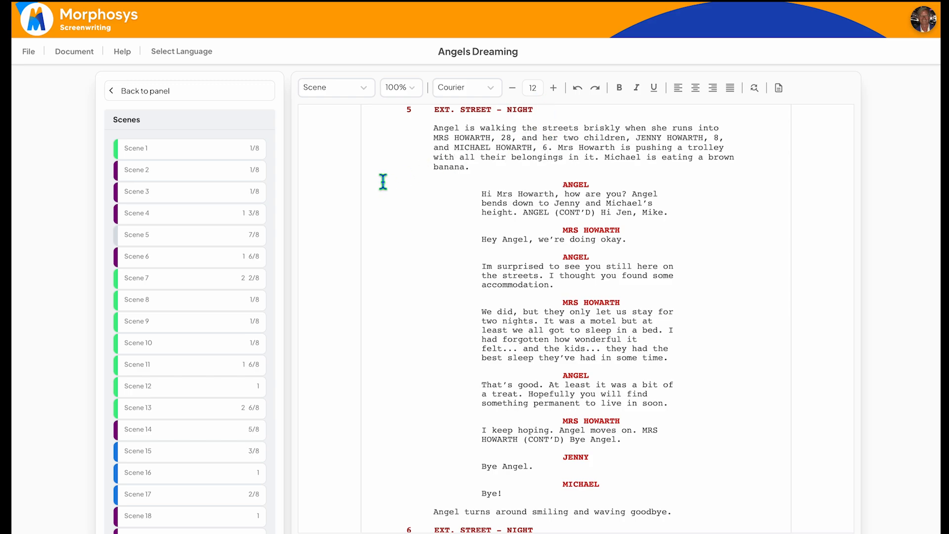
Set the time of day to NIGHT in scene 5's details and save the scene
left_click(179, 235)
left_click(127, 211)
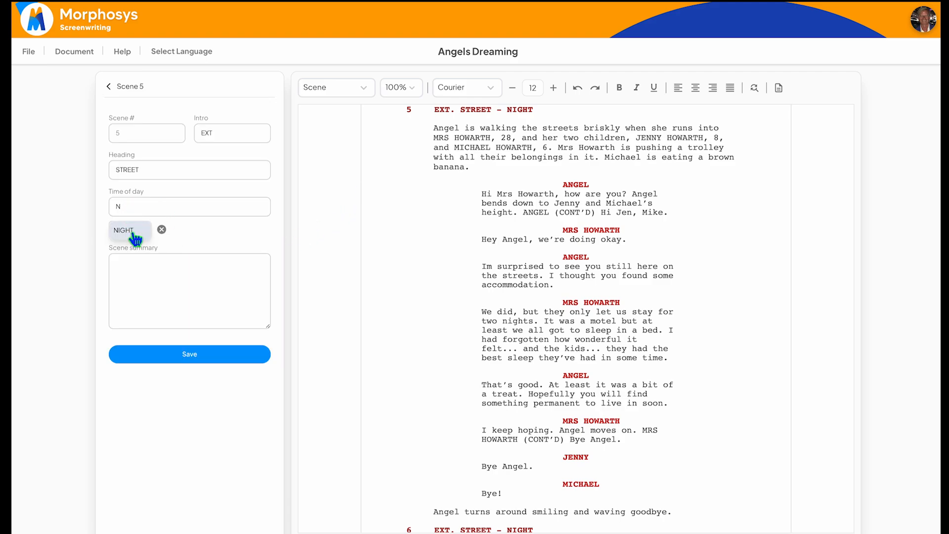
left_click(127, 231)
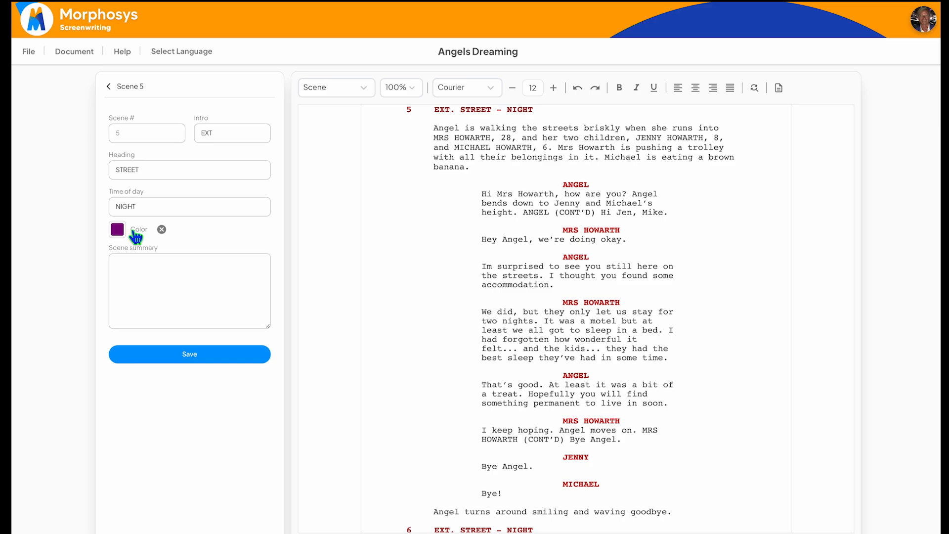
left_click(202, 359)
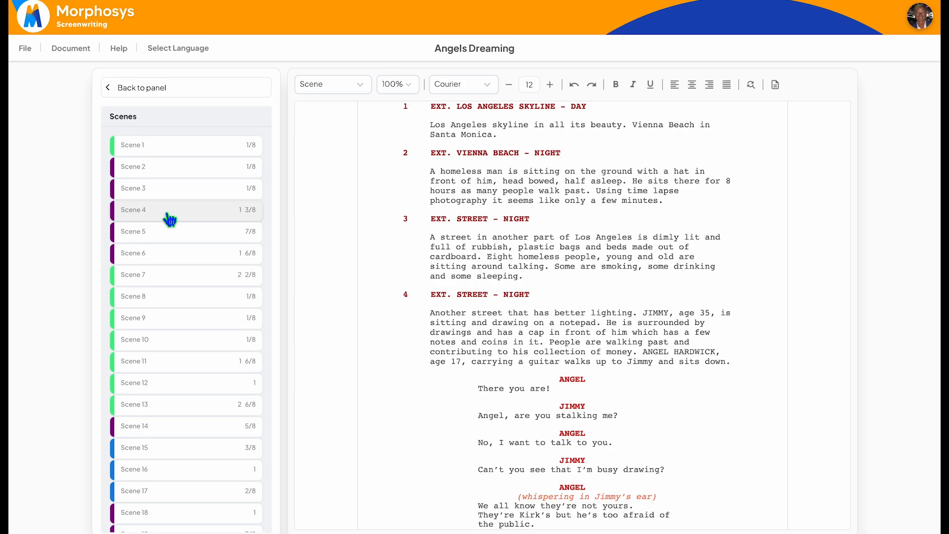
Show the characters that appear in scene 4
left_click(184, 388)
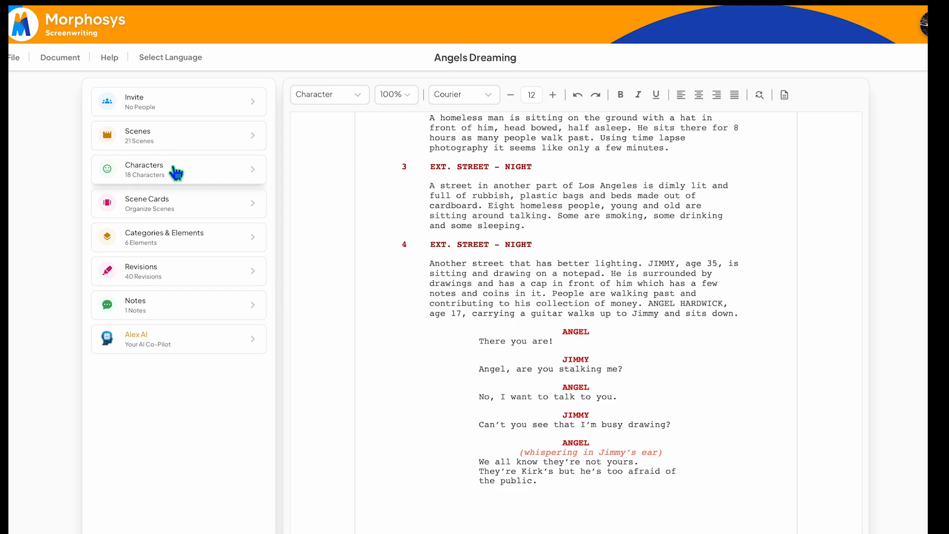
left_click(176, 172)
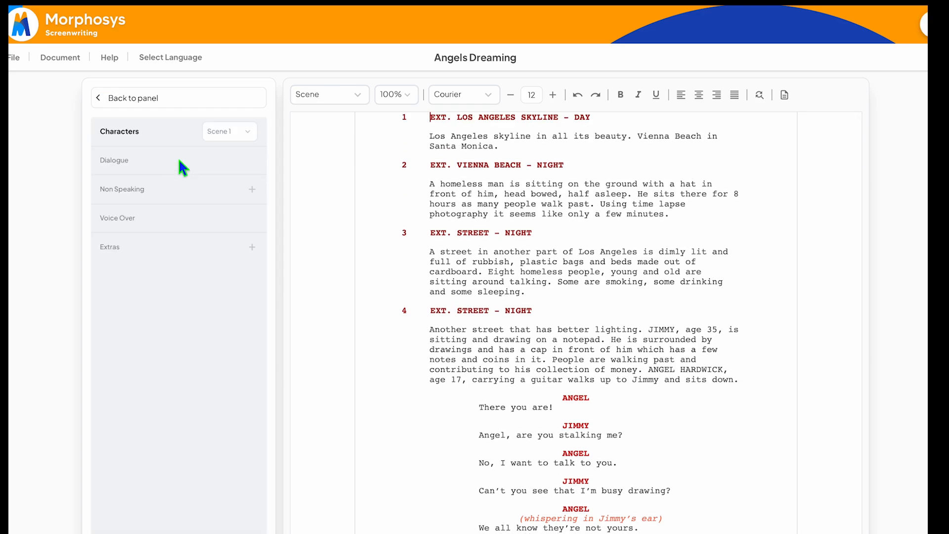
left_click(244, 132)
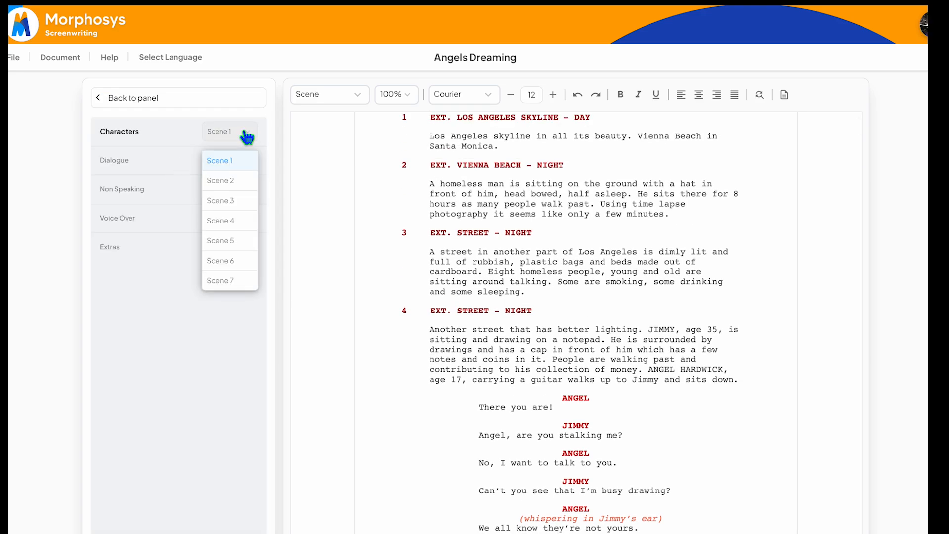
left_click(239, 226)
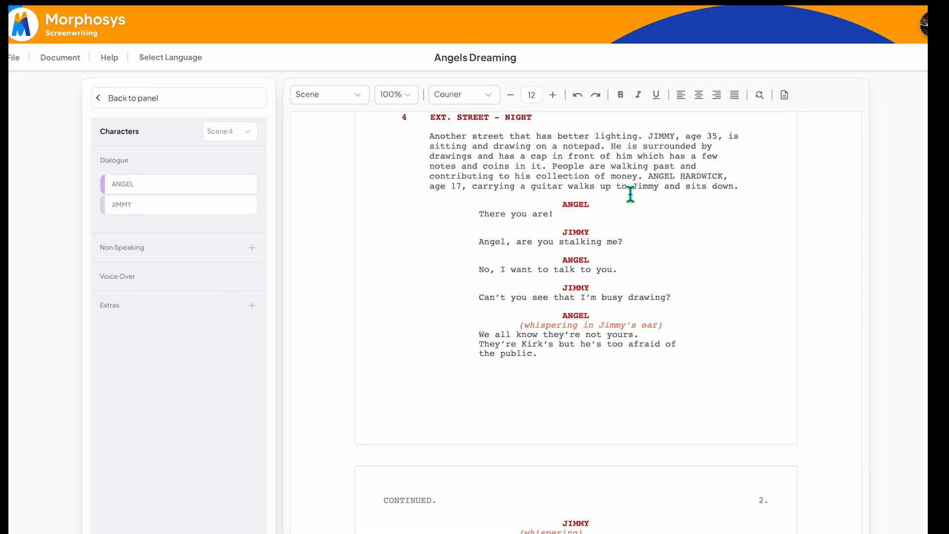
Add the (V.O) extension to Angel's first character cue in scene 4
left_click(596, 208)
type("(")
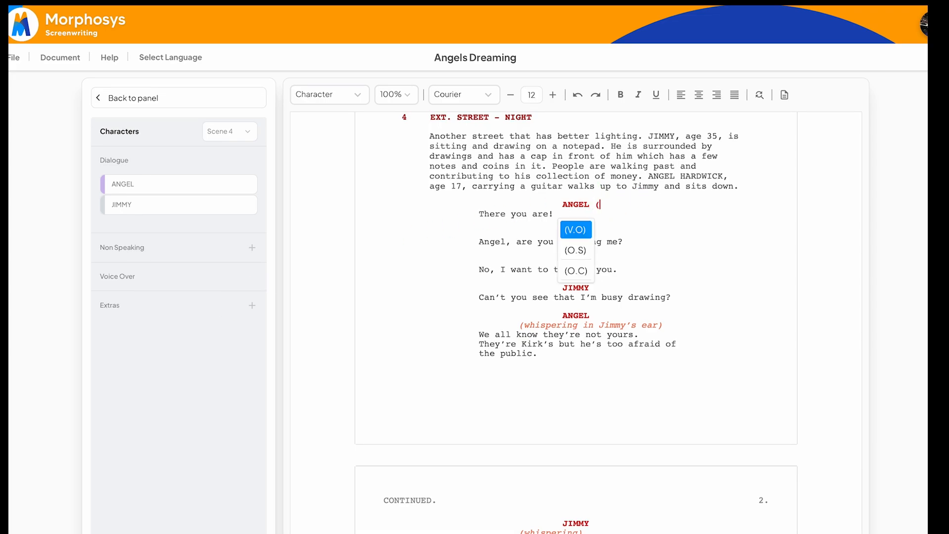
left_click(585, 231)
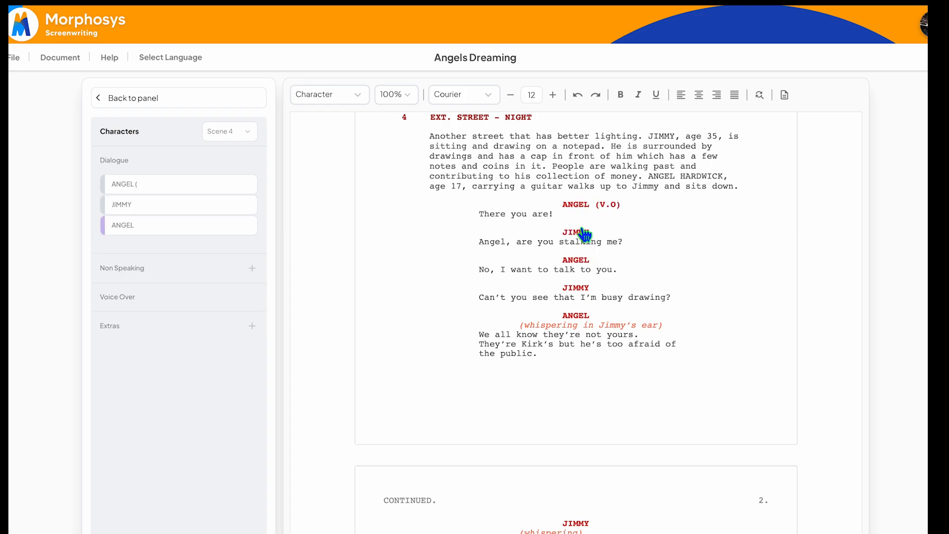
Reopen the character list for scene 4, review Angel's character details and return to the list
left_click(130, 101)
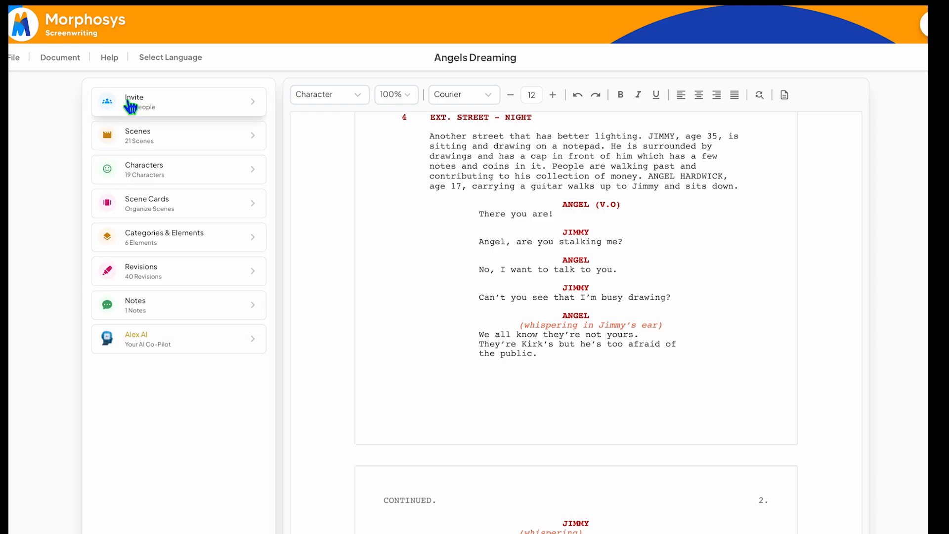
left_click(197, 174)
left_click(248, 136)
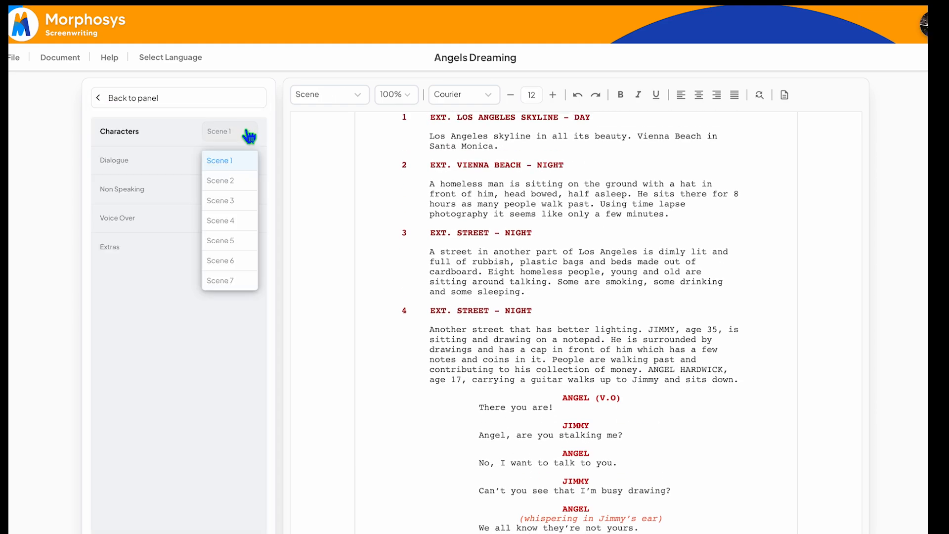
left_click(245, 223)
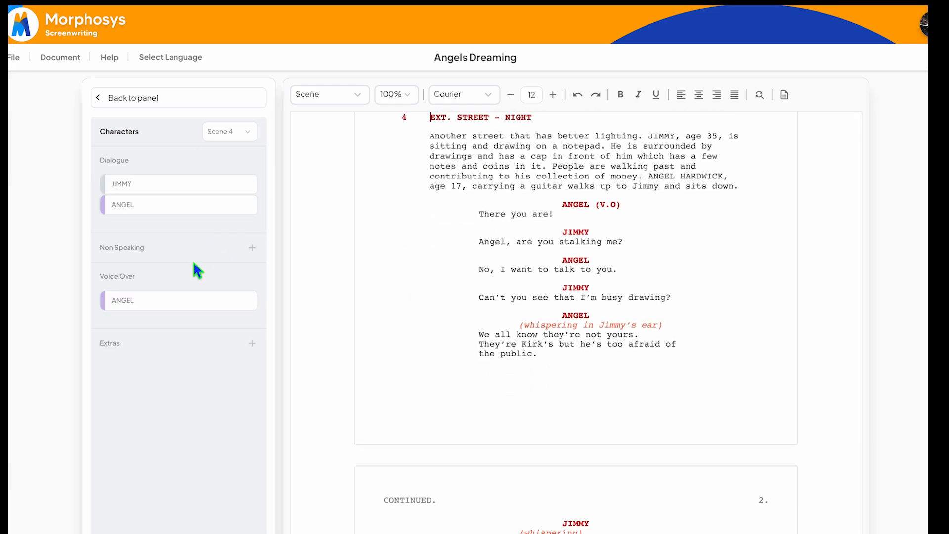
left_click(184, 211)
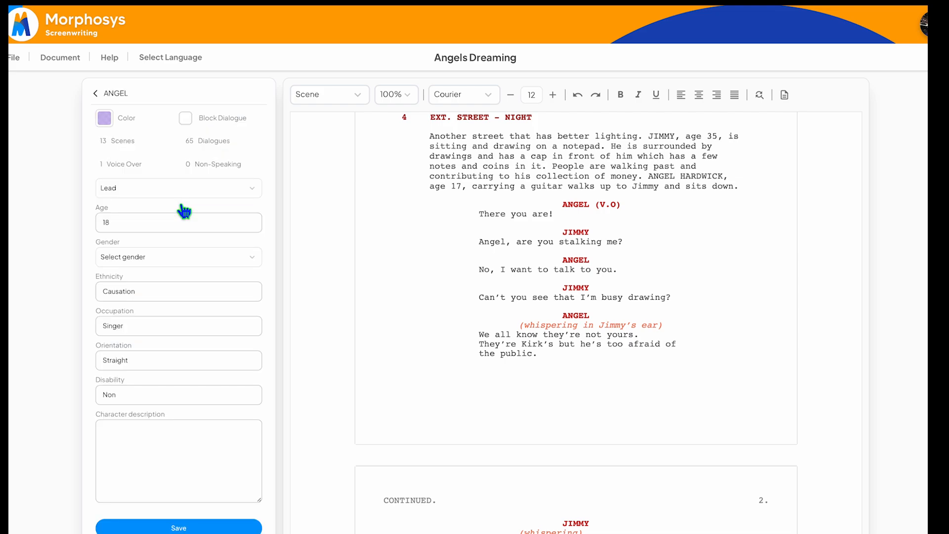
left_click(95, 94)
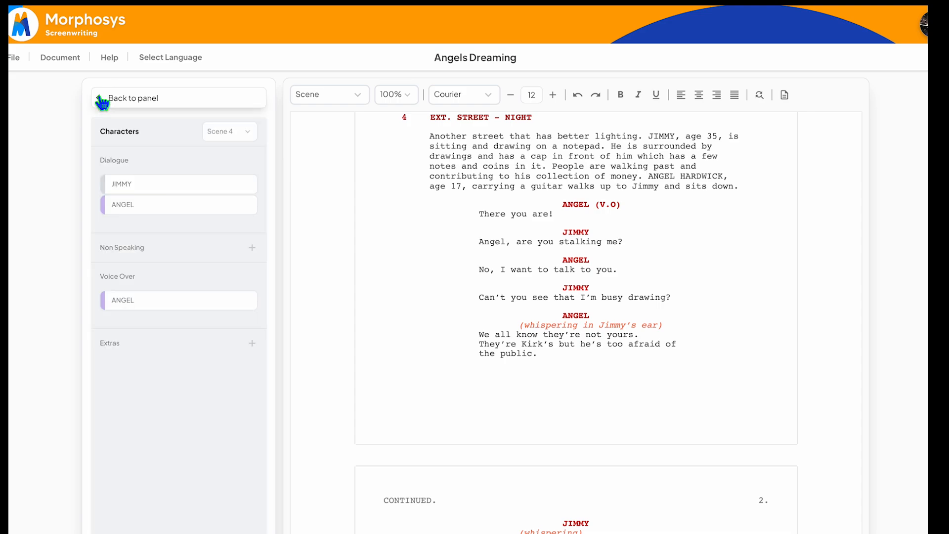
Review the characters offered for a non-speaking role in scene 4 and the form for adding an extra, cancelling both
left_click(253, 248)
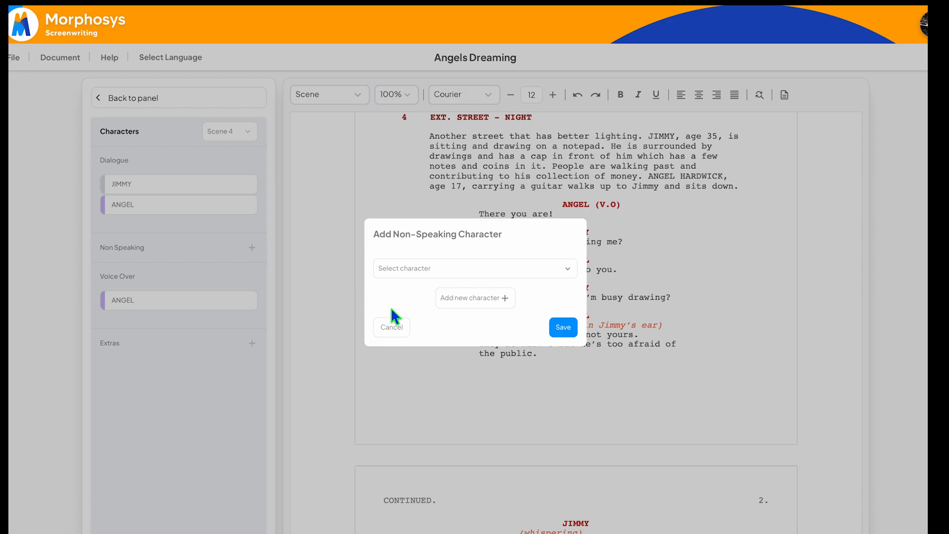
left_click(573, 275)
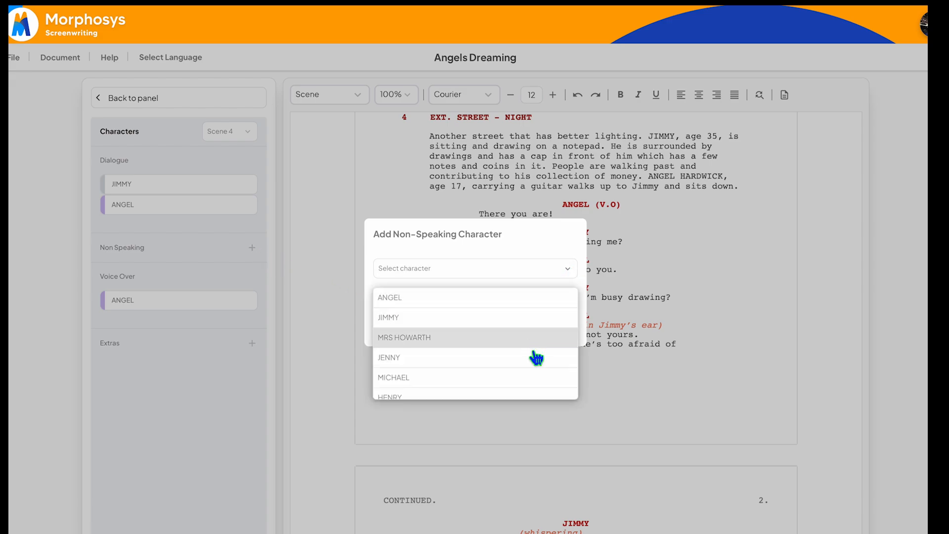
scroll(536, 358, "down", 5)
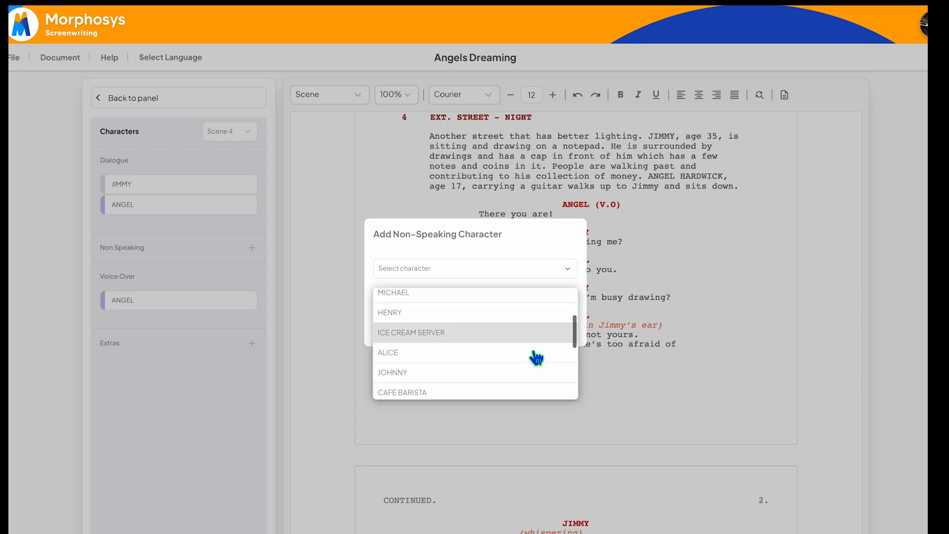
scroll(537, 357, "down", 8)
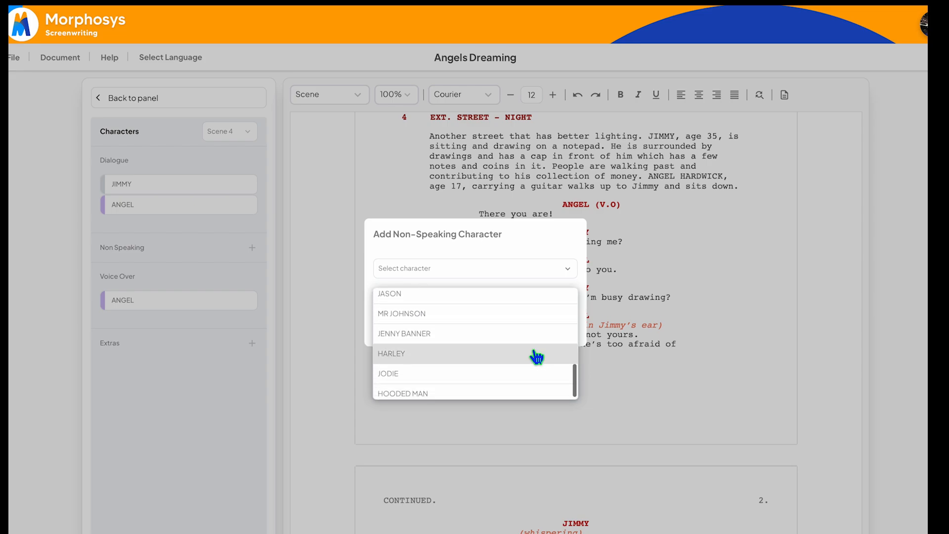
scroll(537, 355, "up", 13)
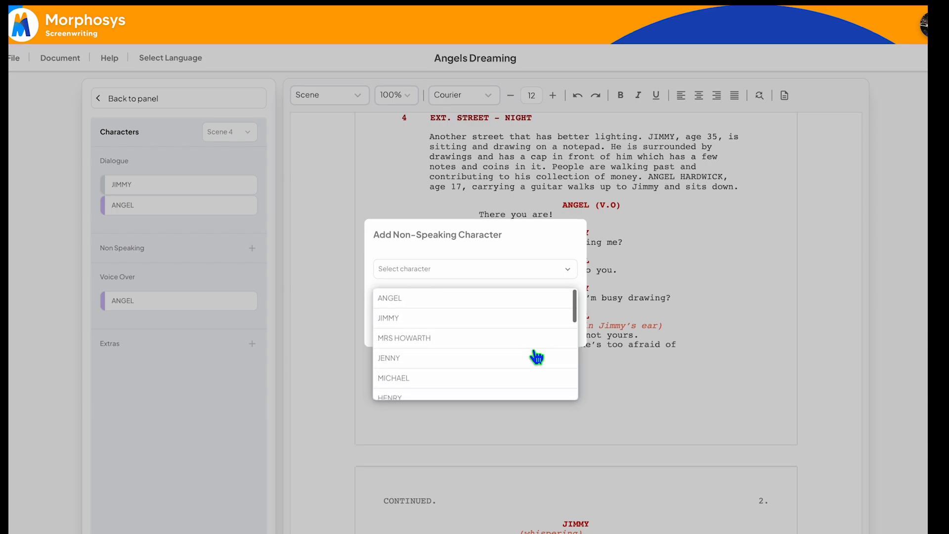
left_click(569, 270)
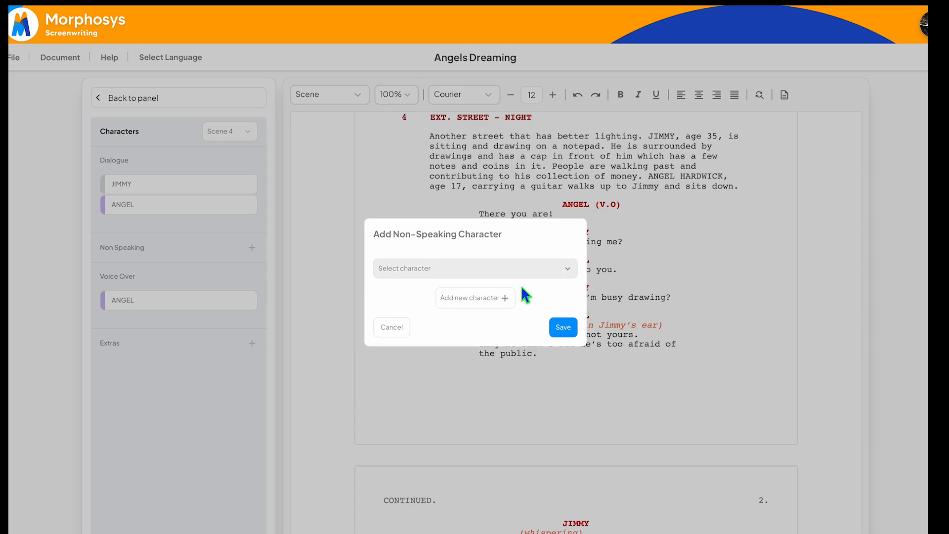
left_click(393, 328)
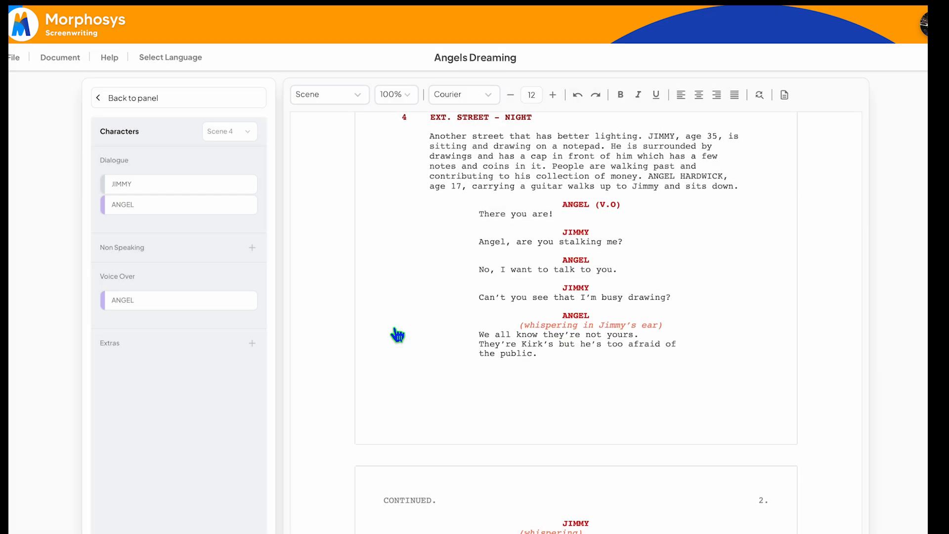
left_click(252, 343)
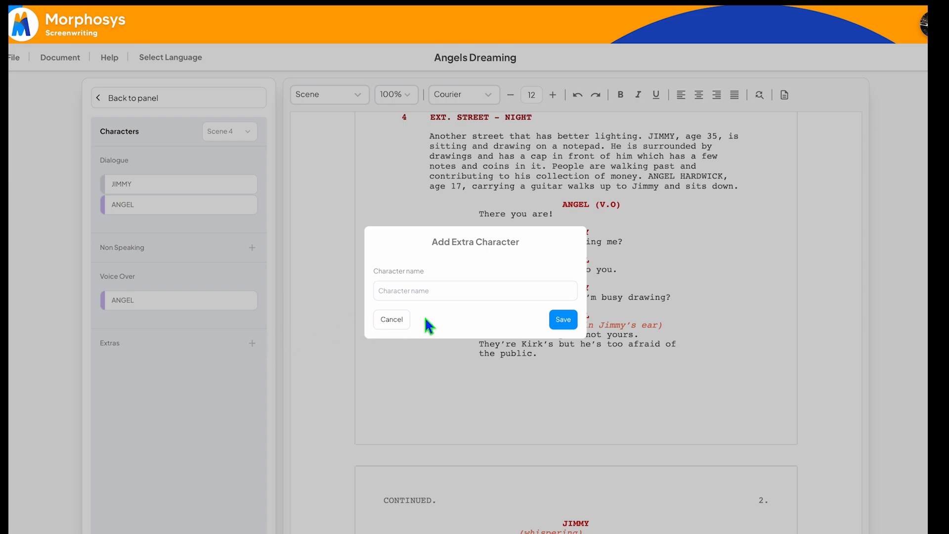
left_click(397, 322)
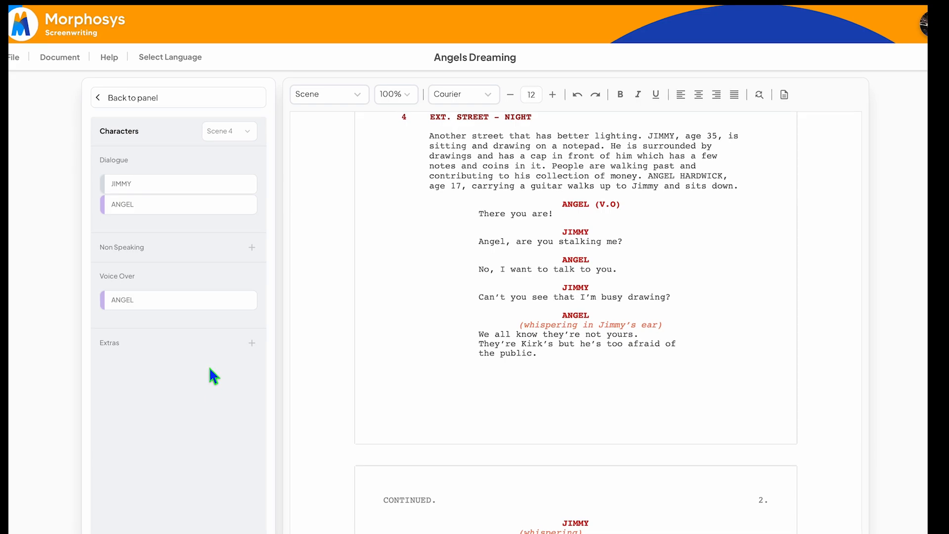
Open Angel's character details, switch the role to Supporting and set it back to Lead
left_click(190, 212)
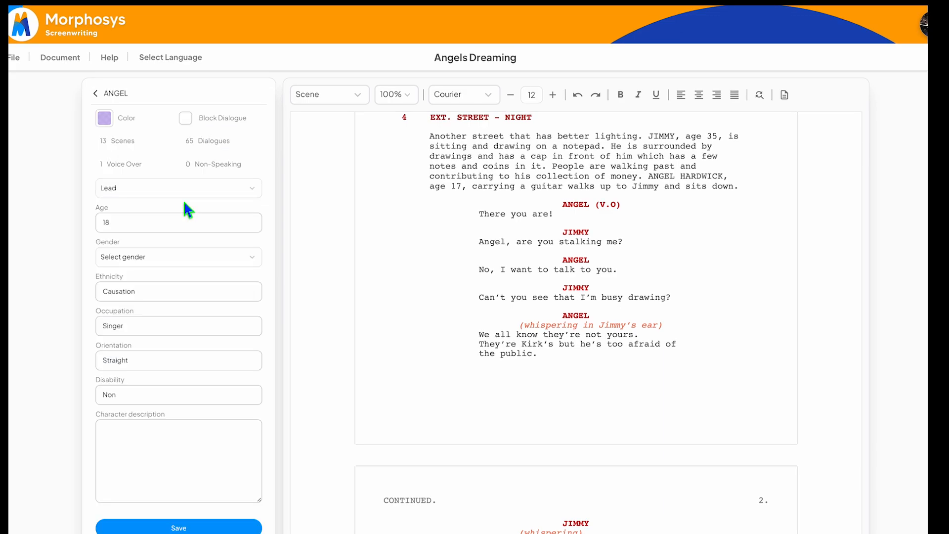
left_click(252, 194)
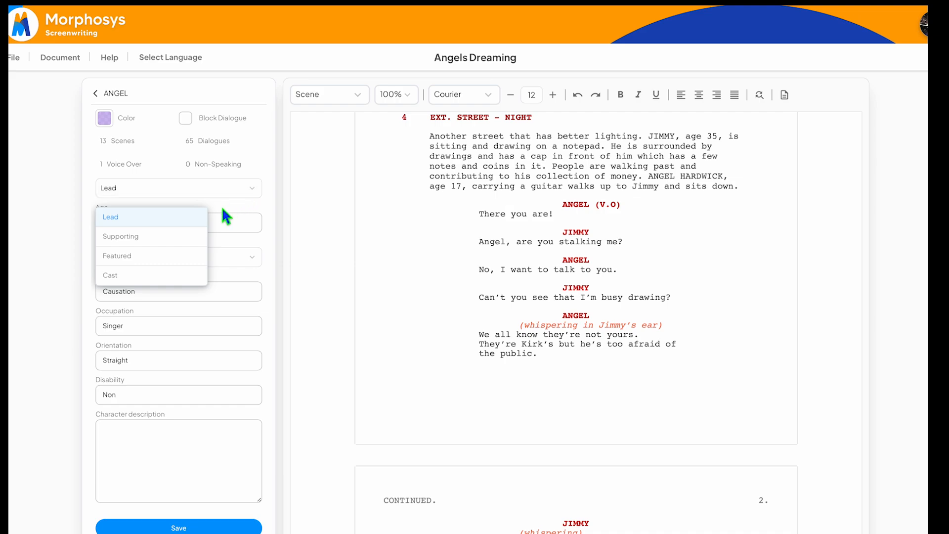
left_click(182, 240)
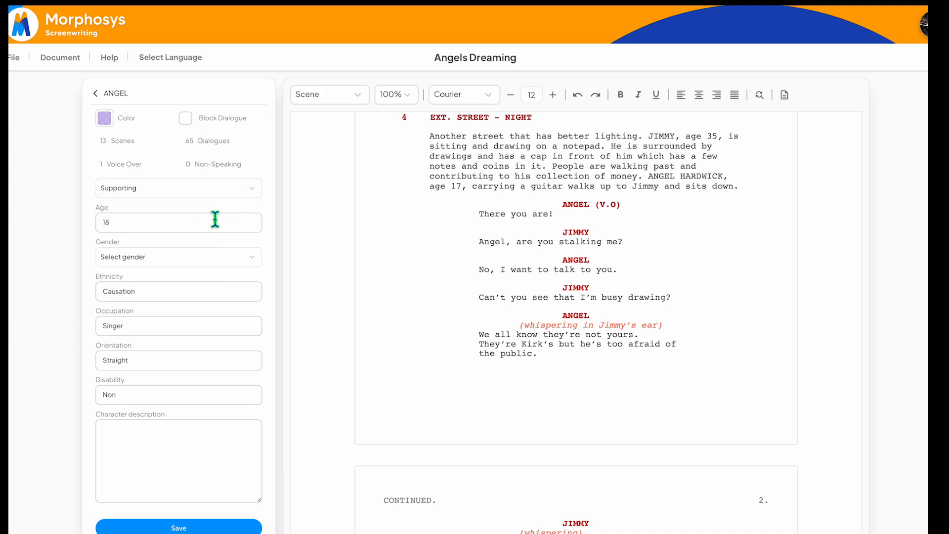
left_click(254, 191)
left_click(184, 220)
Turn on Block Dialogue for Angel, check the highlight color options, look through the script's marked dialogue and leave the character details
left_click(189, 119)
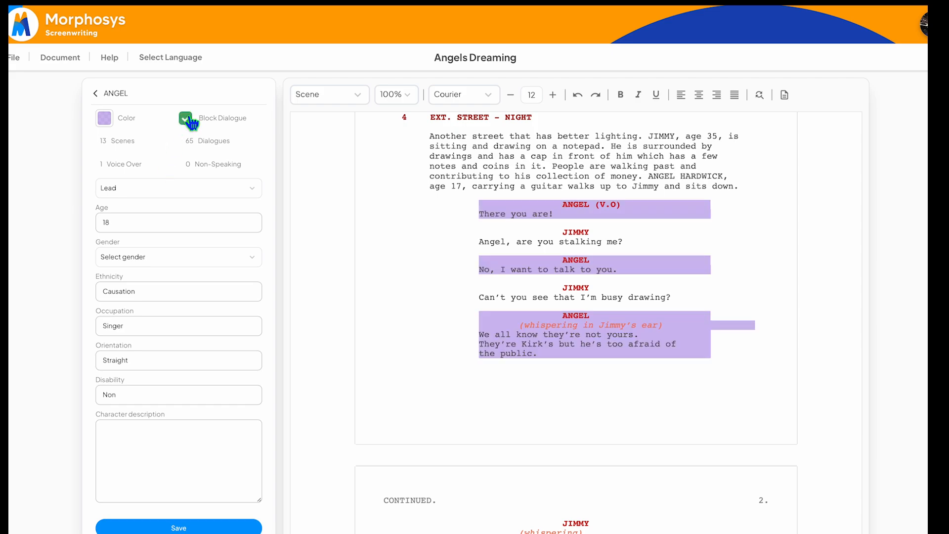
left_click(105, 119)
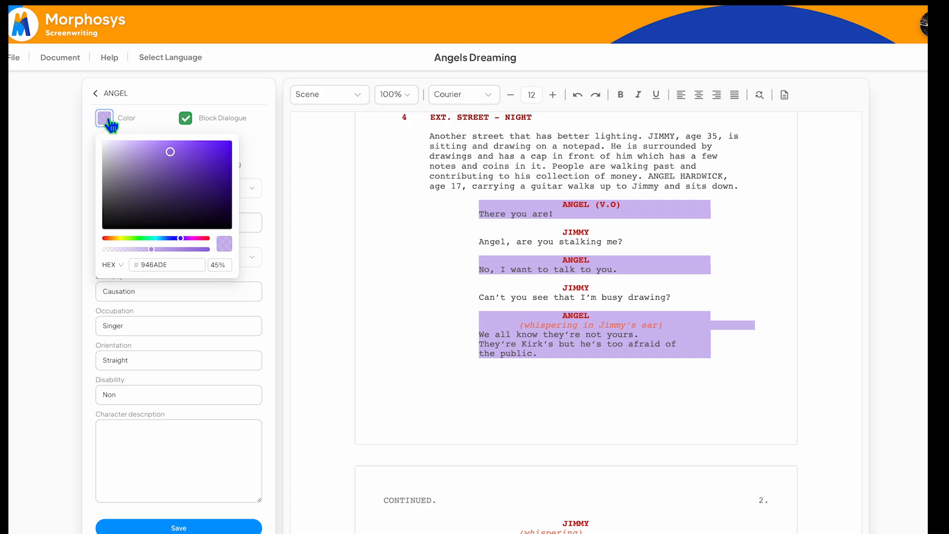
left_click(110, 120)
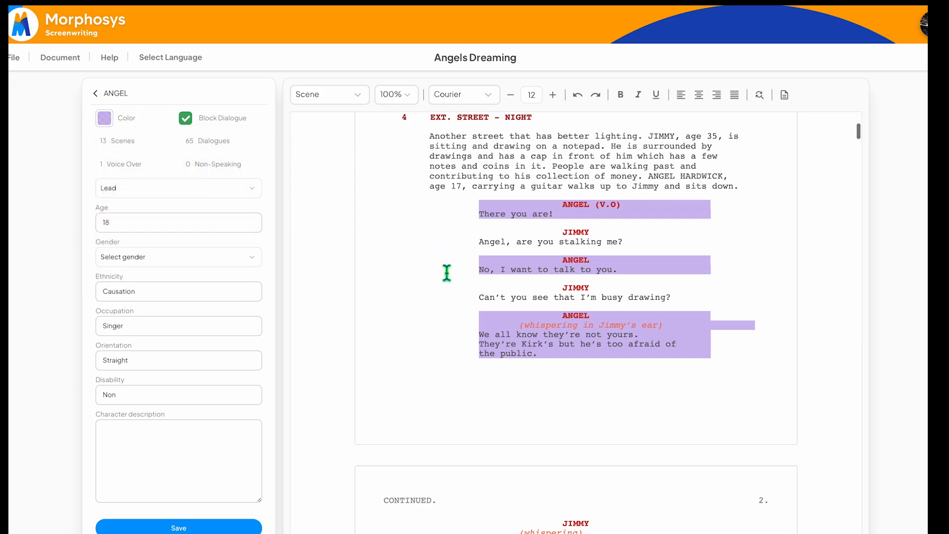
scroll(447, 272, "down", 1)
scroll(447, 272, "down", 20)
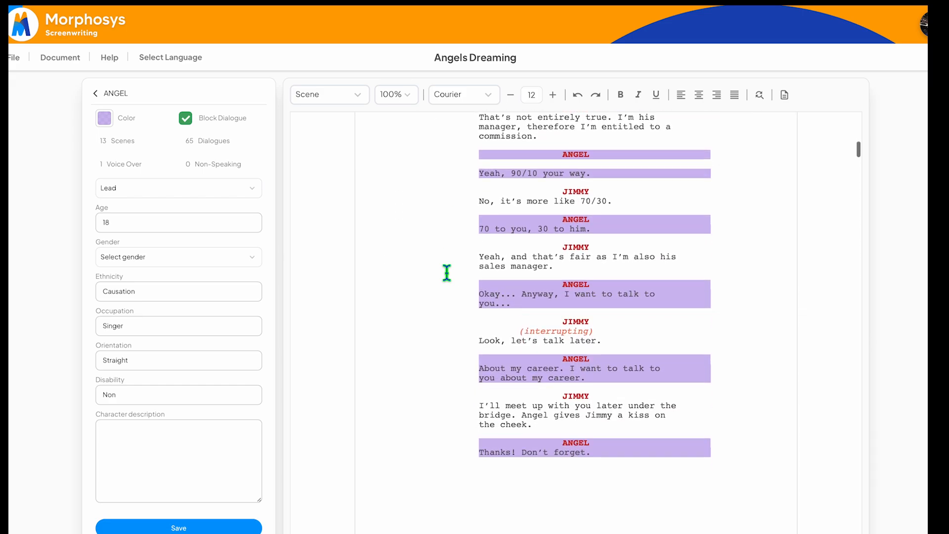
scroll(446, 273, "down", 8)
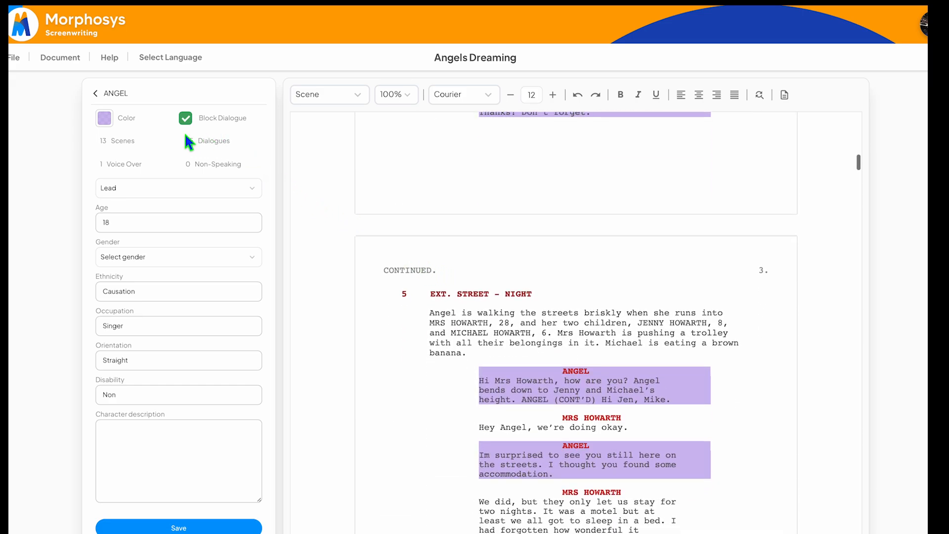
left_click(103, 98)
left_click(104, 97)
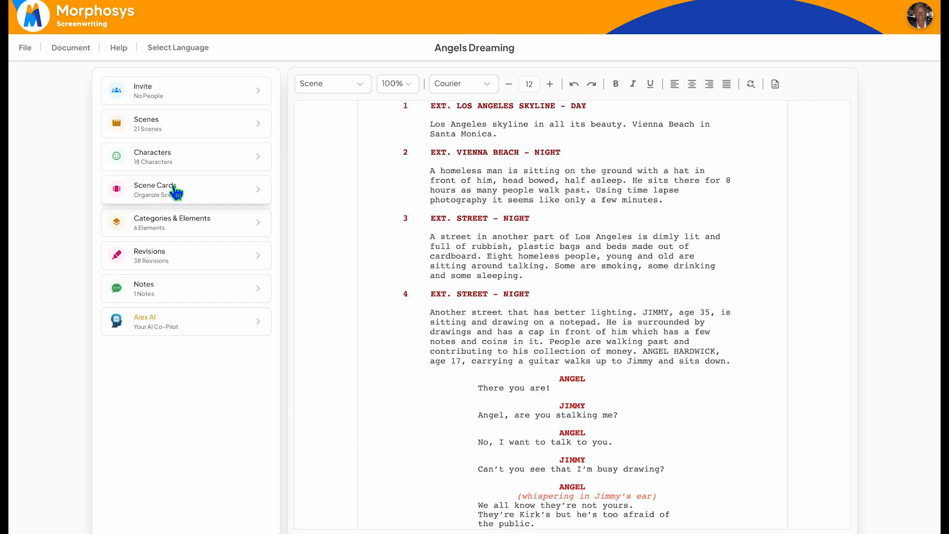
Open the scene cards and look through their headings and descriptions, including the full text of scene 4's card
left_click(170, 203)
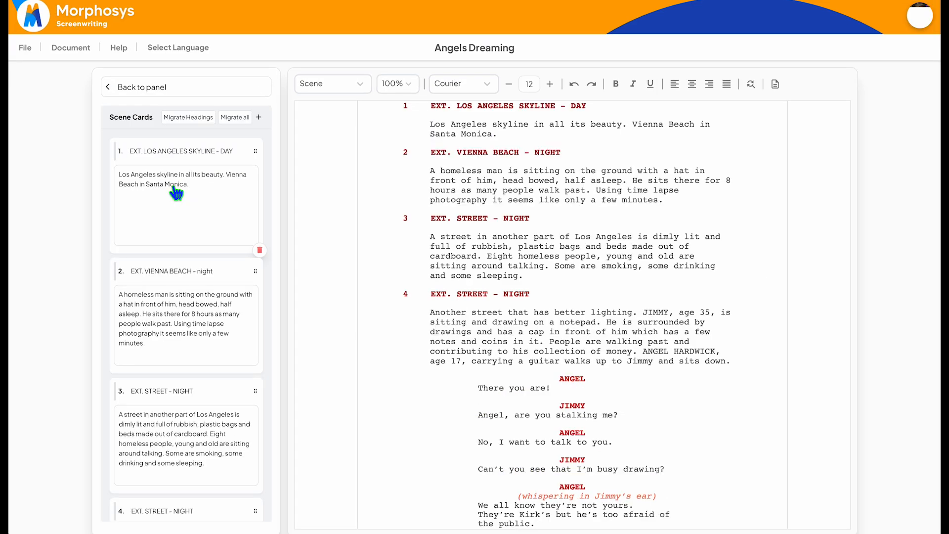
scroll(181, 375, "down", 3)
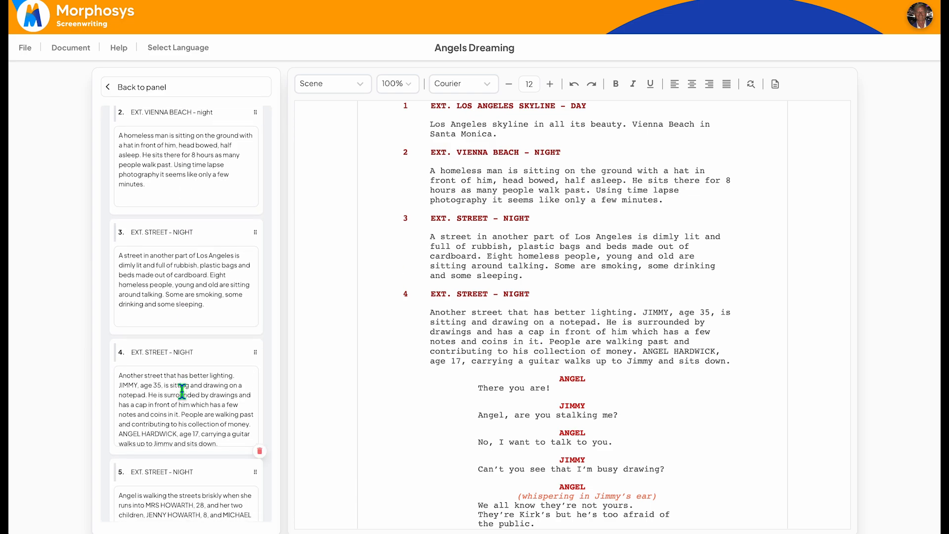
scroll(182, 391, "down", 2)
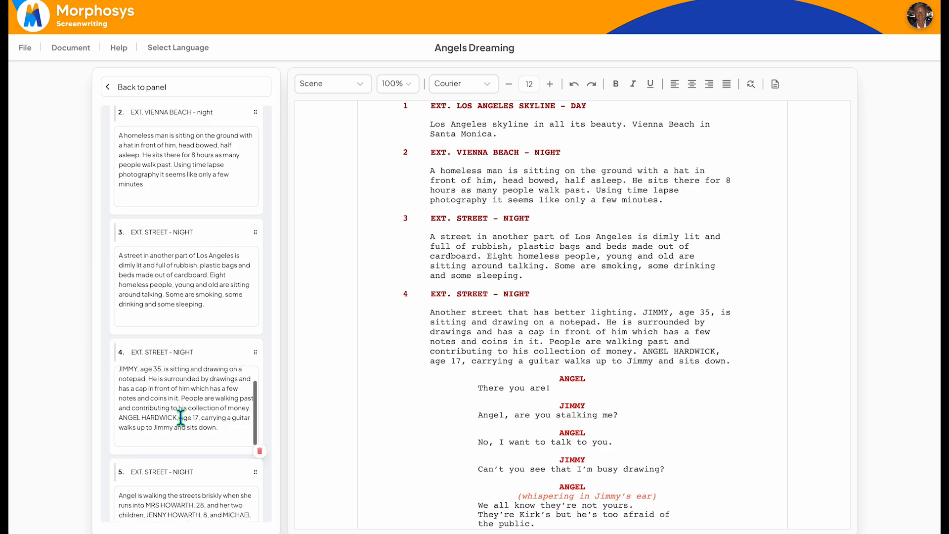
scroll(182, 420, "up", 1)
scroll(181, 421, "up", 2)
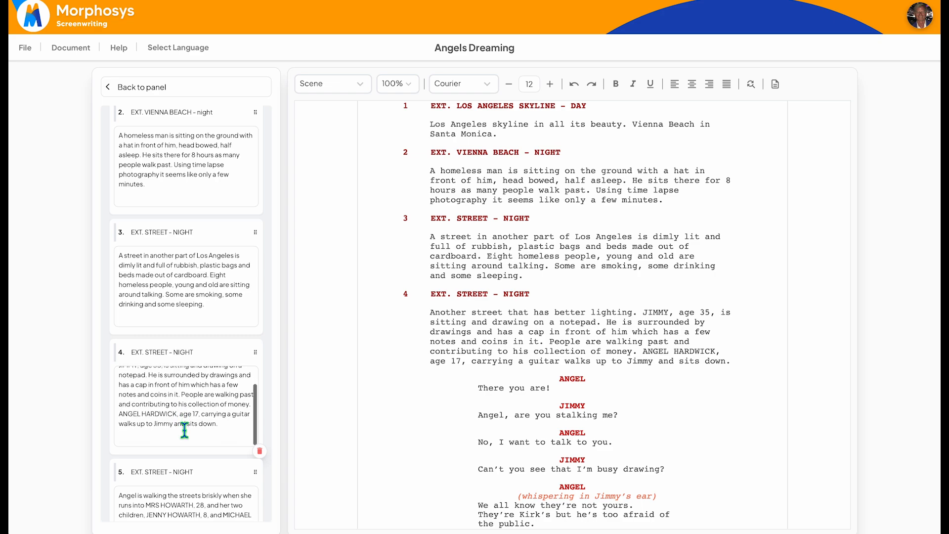
scroll(184, 430, "down", 2)
scroll(186, 424, "up", 1)
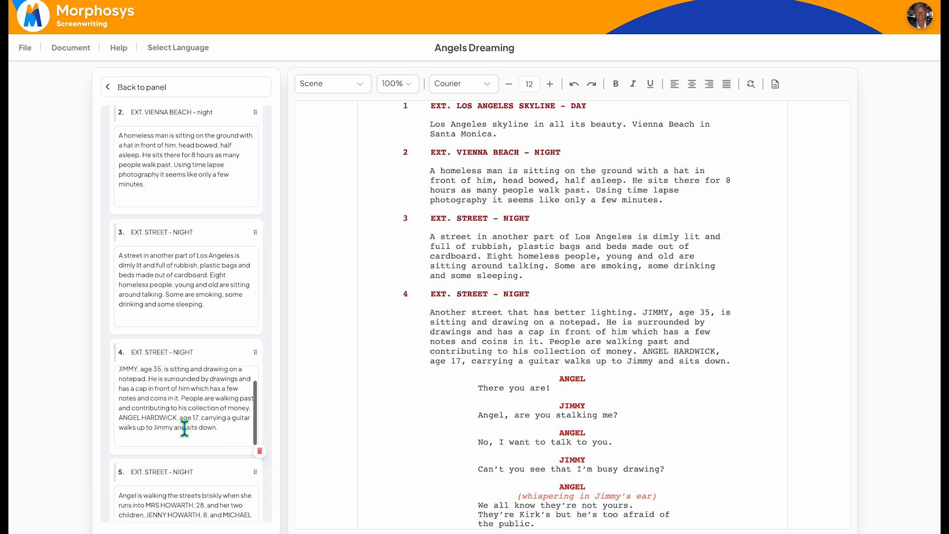
scroll(255, 341, "down", 3)
scroll(255, 340, "down", 20)
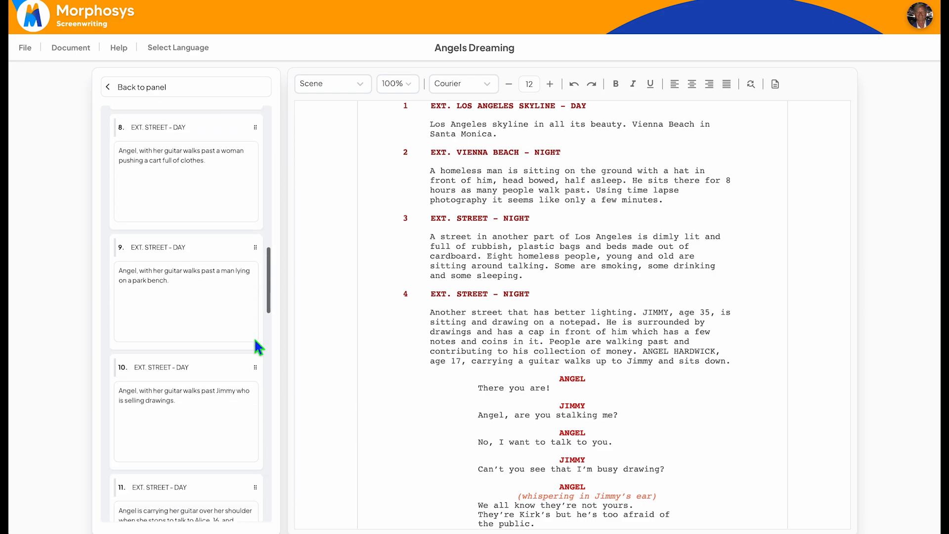
scroll(255, 340, "up", 10)
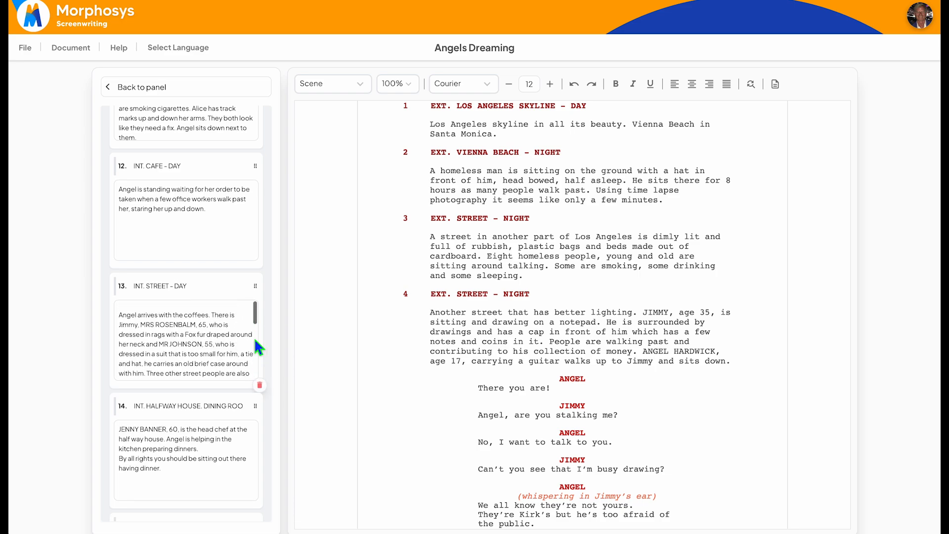
scroll(255, 356, "up", 20)
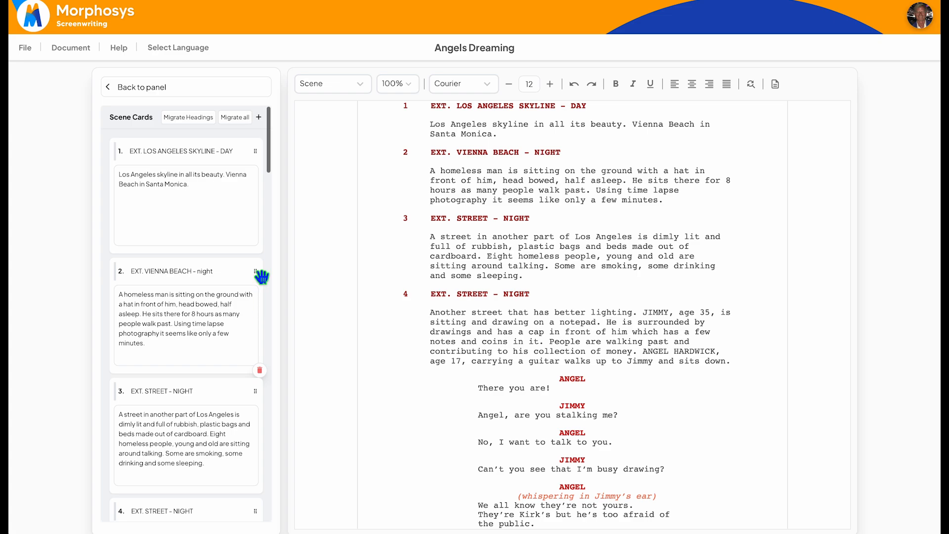
Try to reorder the EXT. VIENNA BEACH card and migrate all scene cards to the script
mouse_move(261, 276)
left_mouse_down()
mouse_move(256, 180)
mouse_move(266, 274)
mouse_move(259, 268)
left_mouse_up()
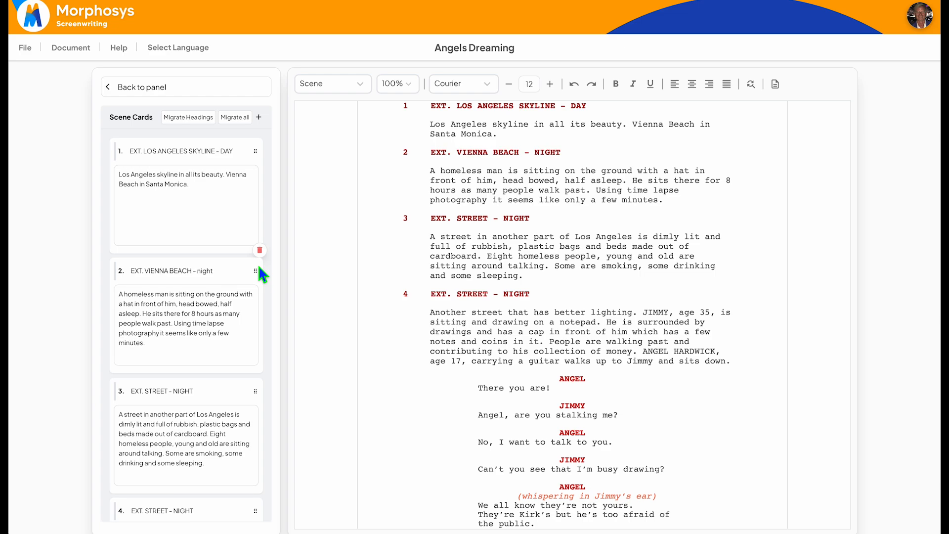
left_click(237, 119)
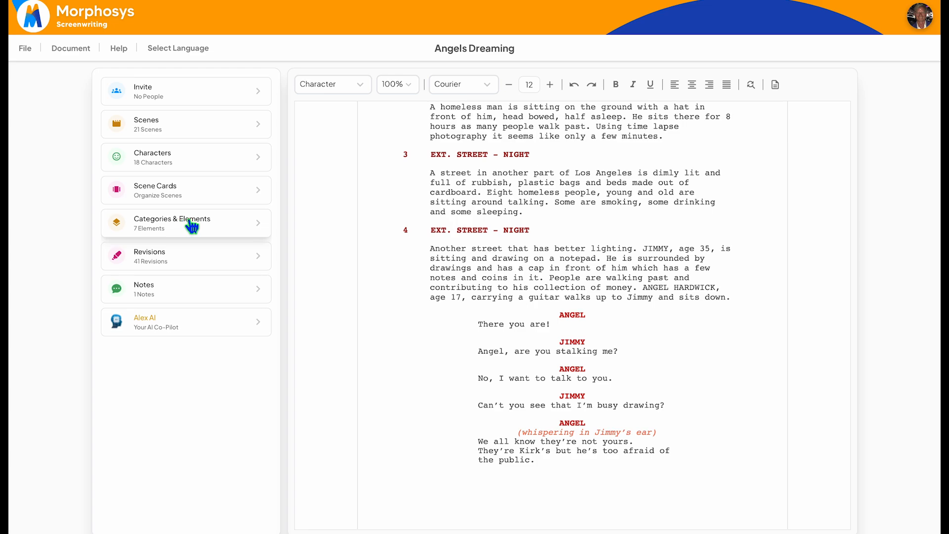
Open the script's categories and elements and show those belonging to scene 2
left_click(192, 226)
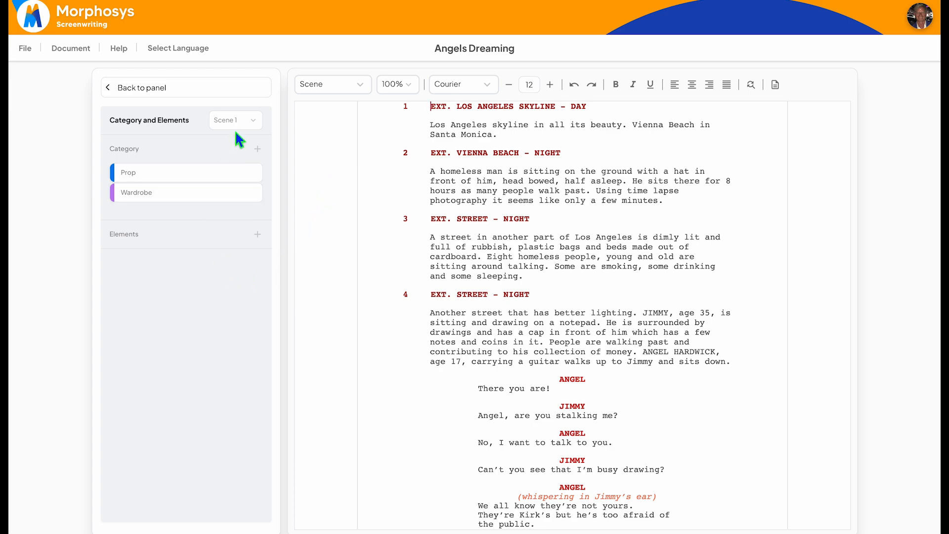
left_click(258, 122)
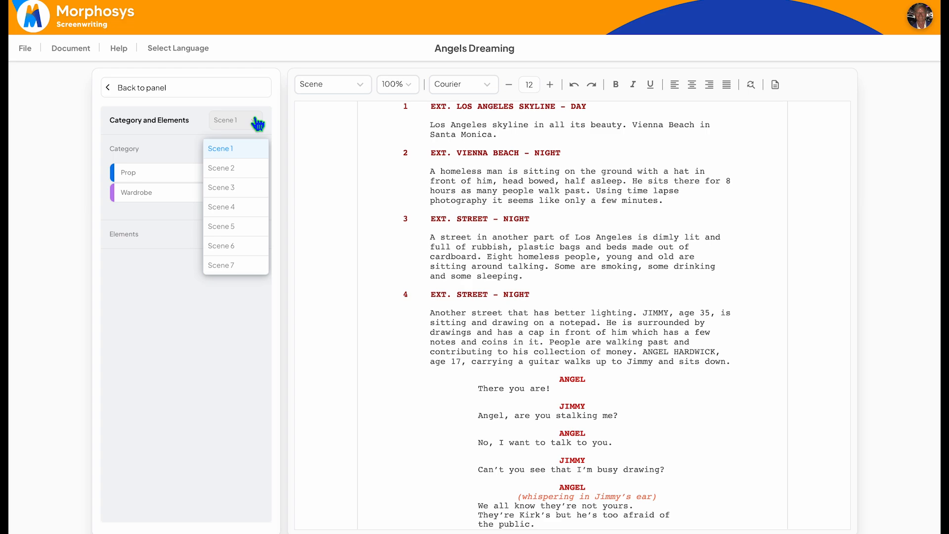
left_click(248, 173)
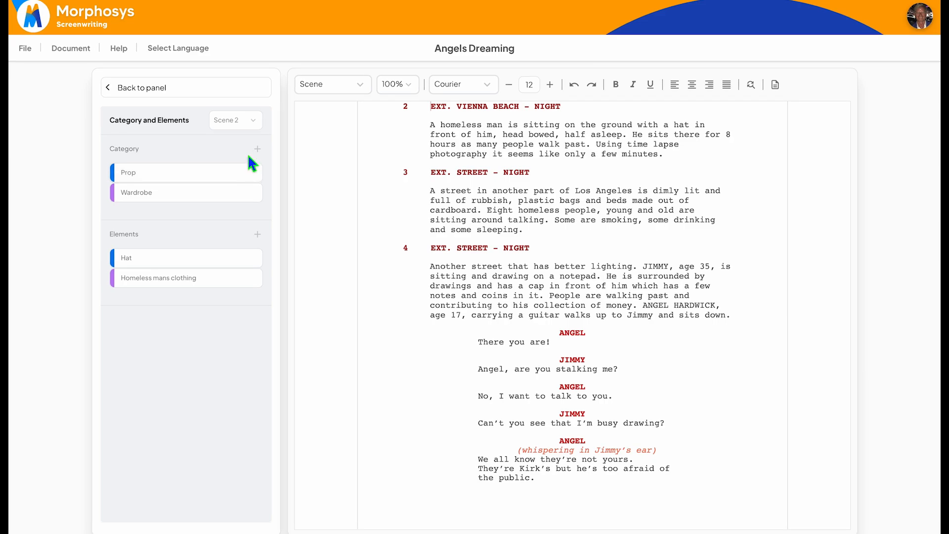
Review the form for adding a category, cancel it and open the details of the Hat element in scene 2
left_click(258, 149)
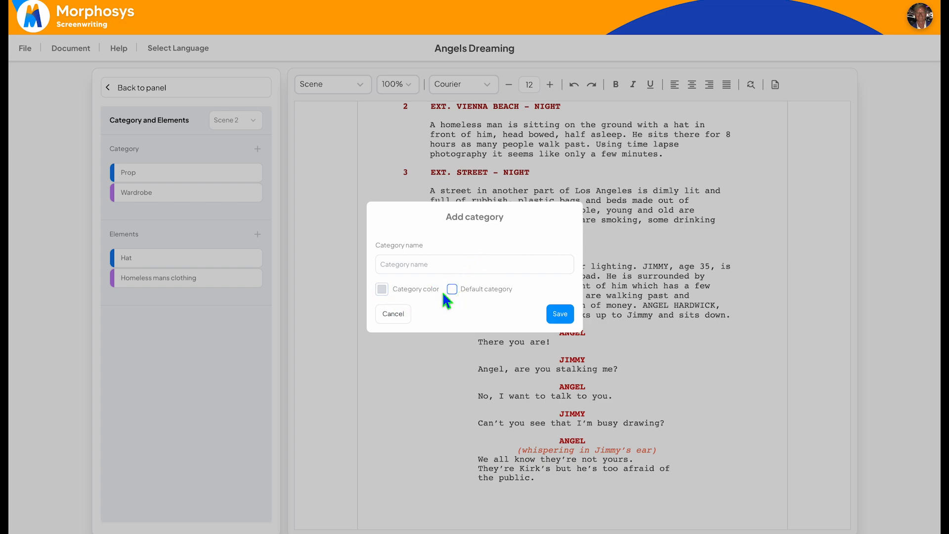
left_click(395, 316)
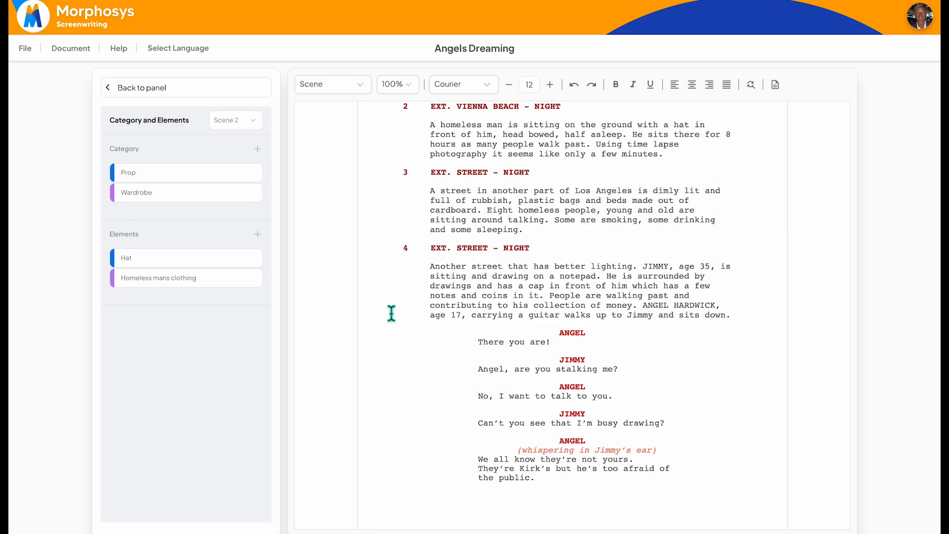
mouse_move(240, 263)
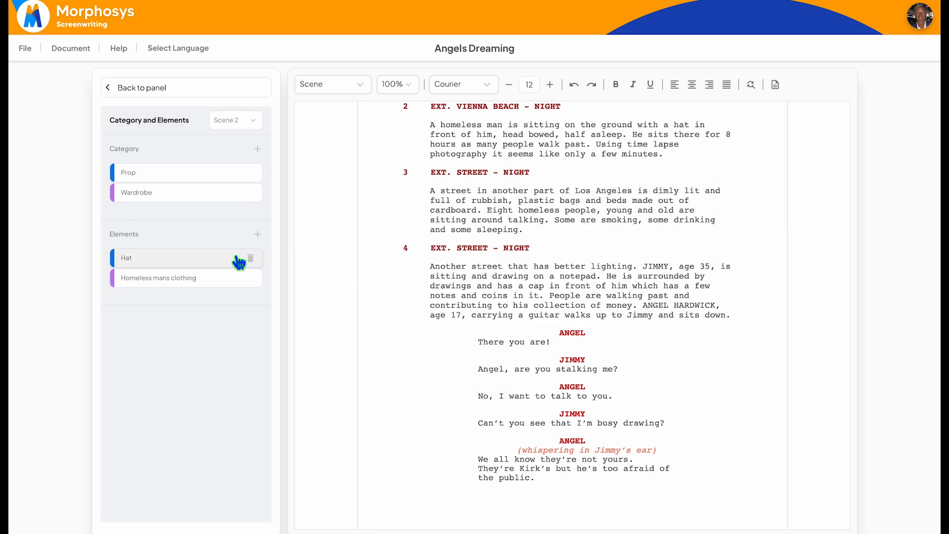
left_click(210, 265)
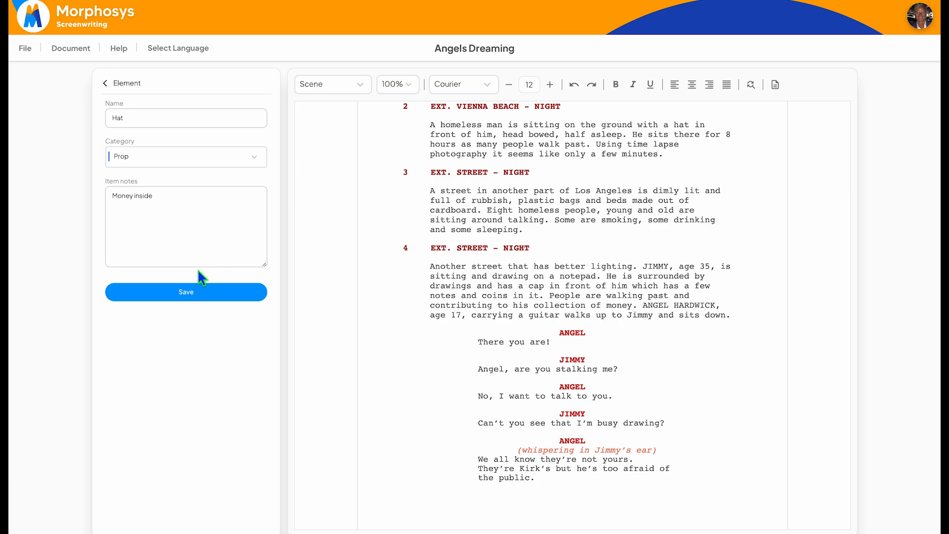
Save the Hat element, and review and save the Homeless mans clothing element in scene 2
left_click(194, 292)
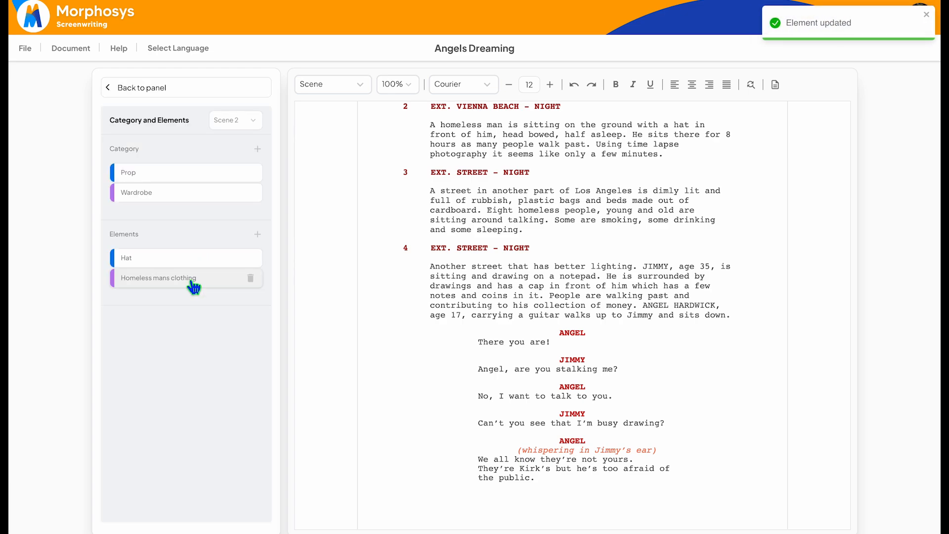
left_click(208, 279)
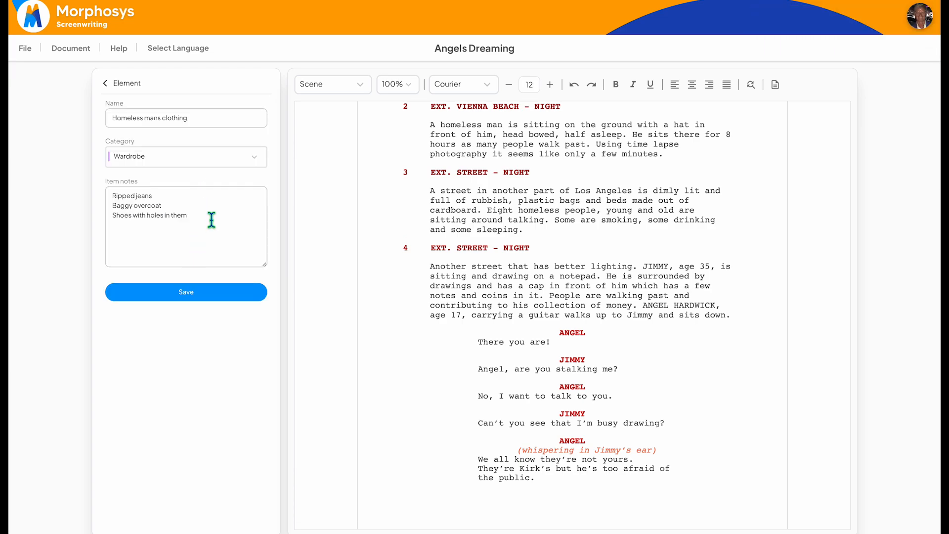
left_click(190, 296)
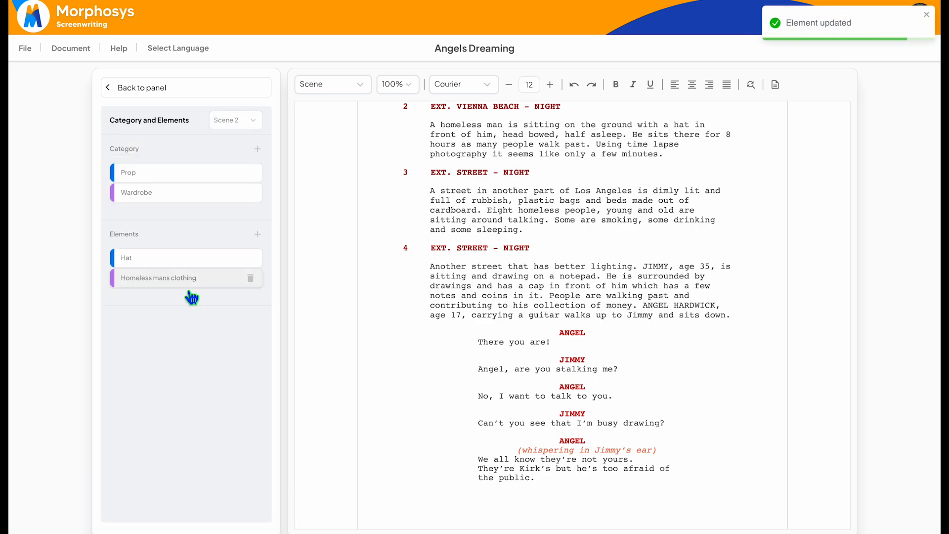
Review the form for adding an element to scene 2, including its category choices, and cancel it
left_click(258, 234)
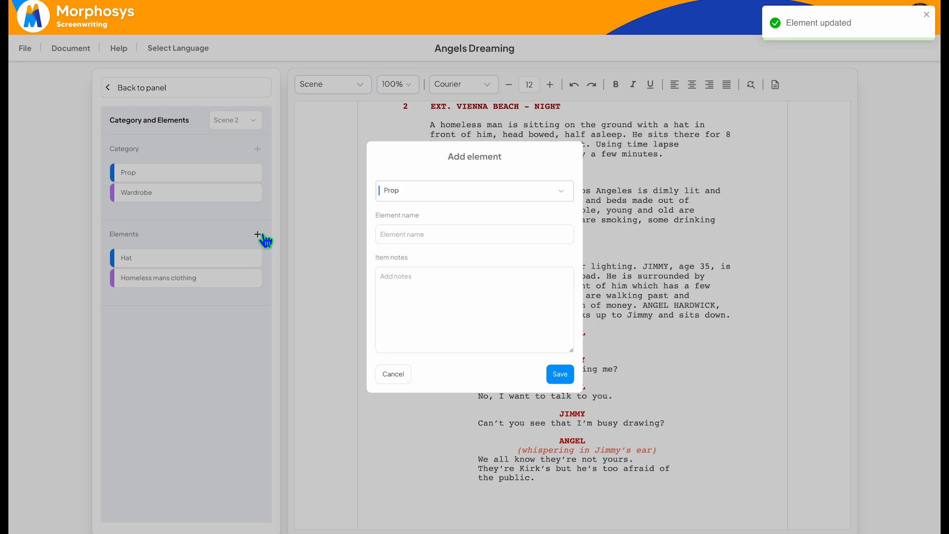
left_click(568, 196)
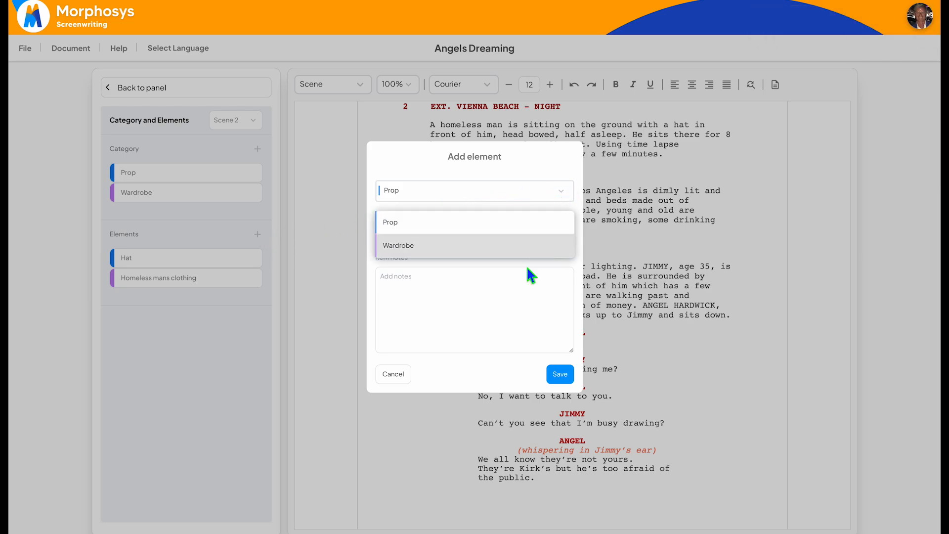
left_click(500, 310)
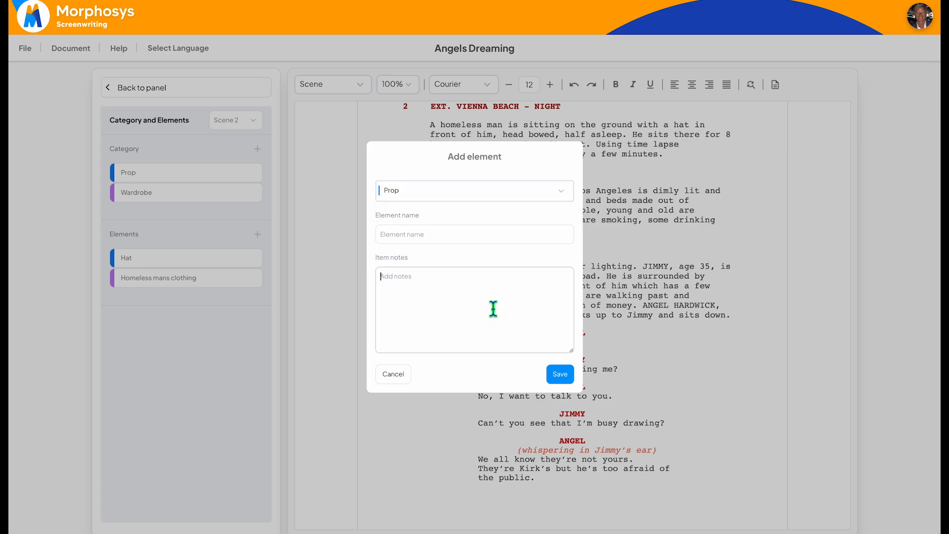
left_click(393, 377)
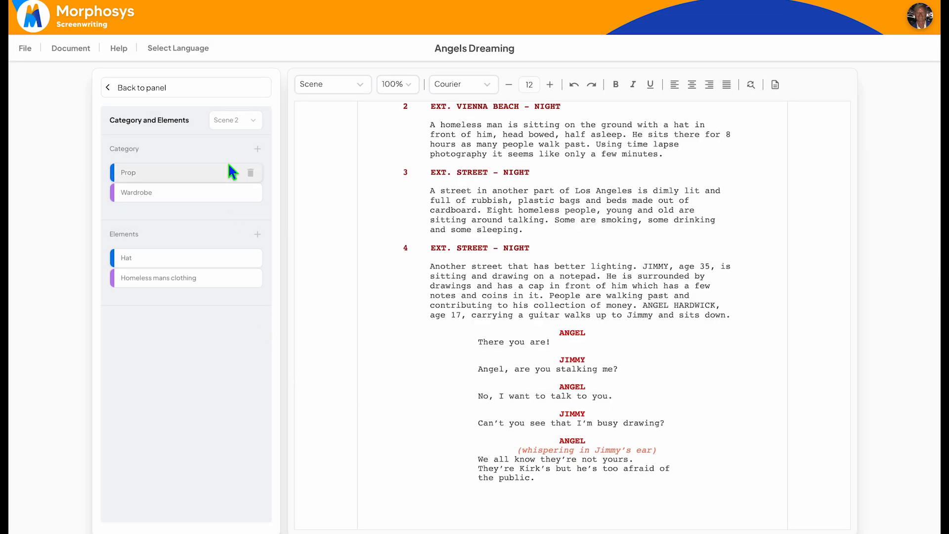
Show the categories and elements of scene 4 and open the script's revisions
left_click(258, 124)
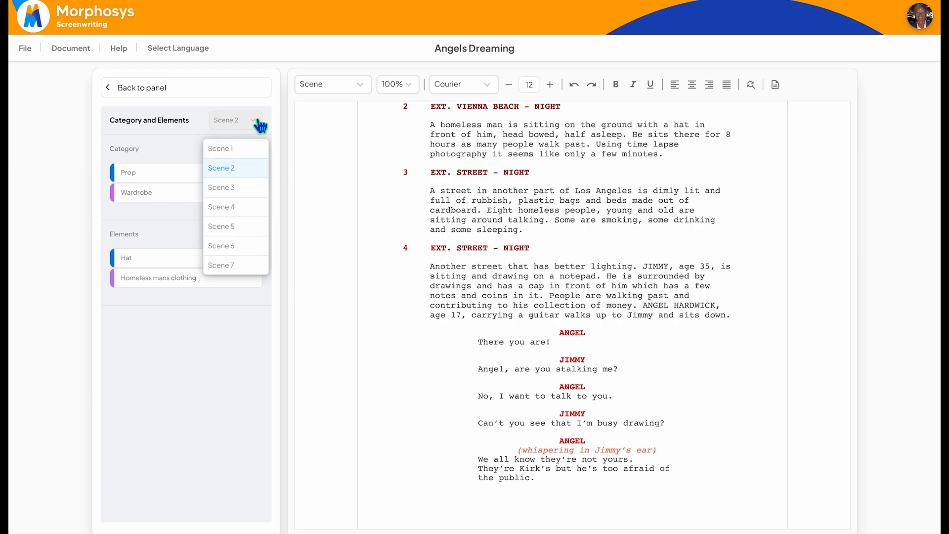
left_click(248, 207)
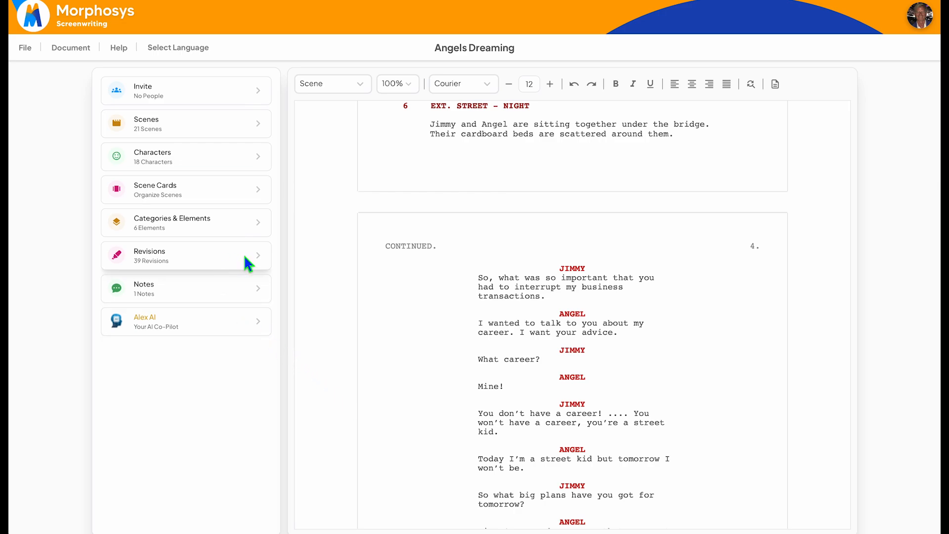
left_click(155, 253)
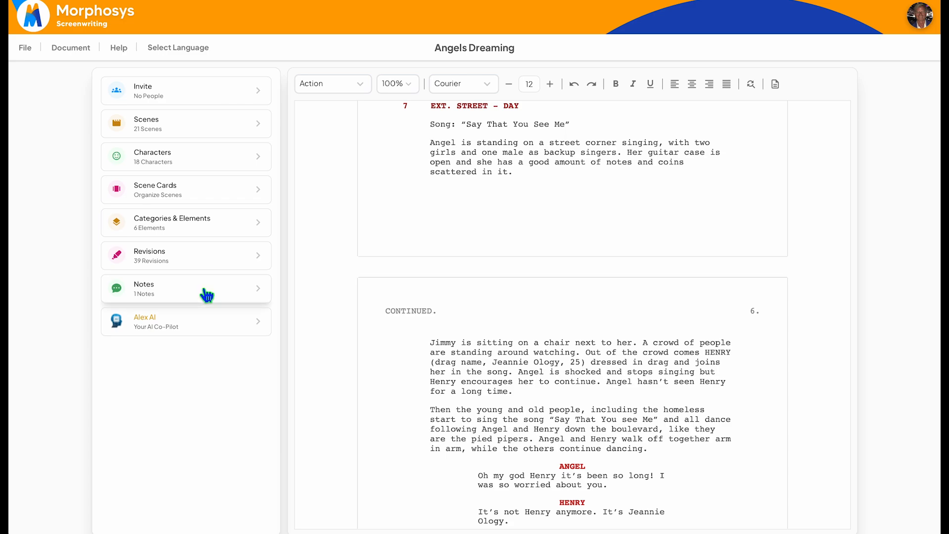
Open the script's notes and add the note "Change this" to the description in scene 8
left_click(207, 295)
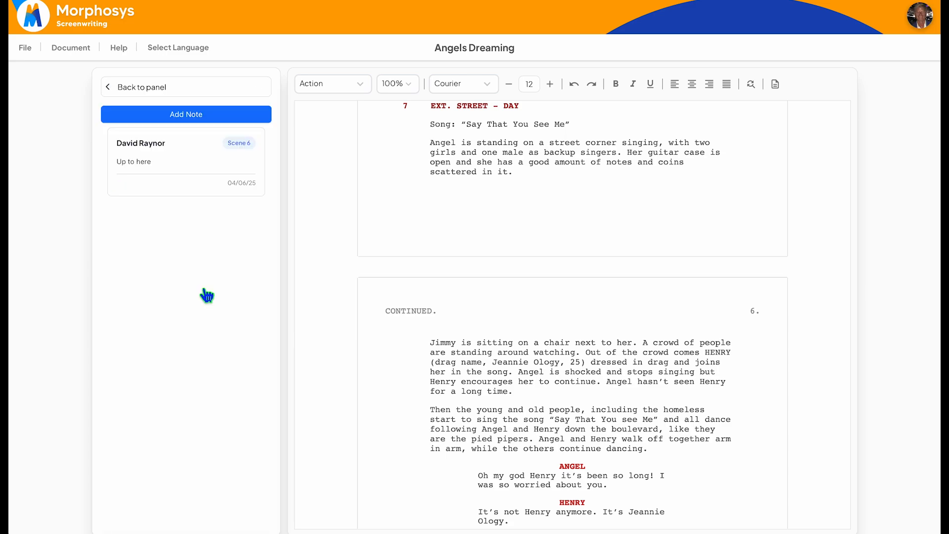
scroll(532, 283, "down", 10)
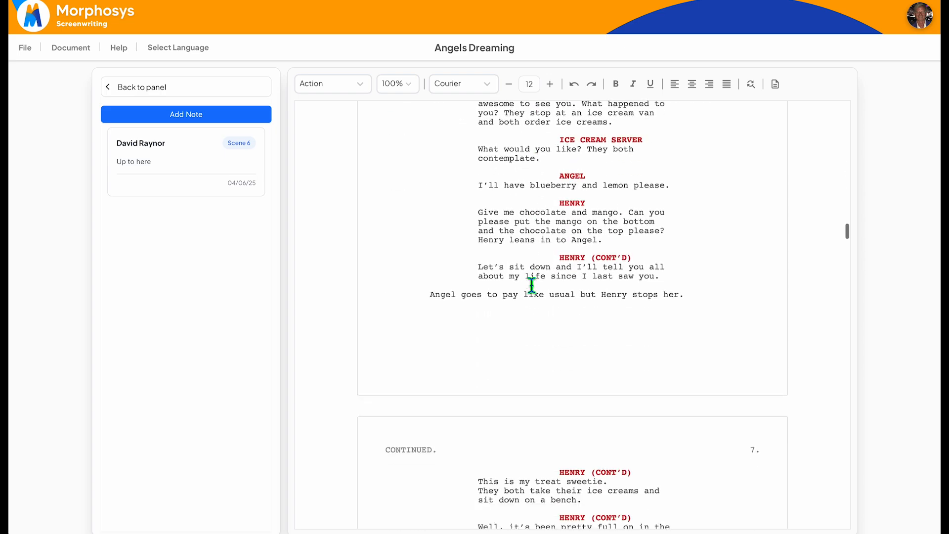
scroll(531, 283, "down", 13)
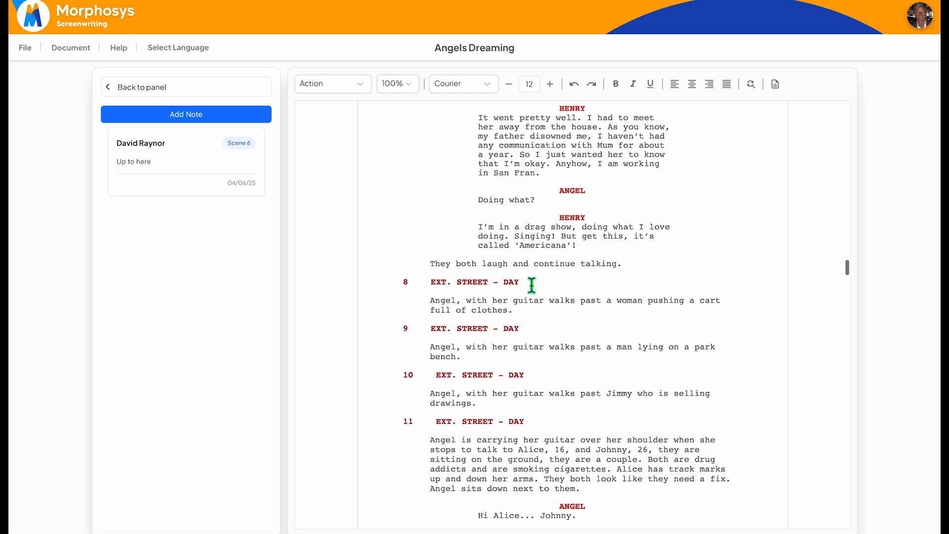
left_click(521, 311)
left_click_drag(521, 312, 428, 306)
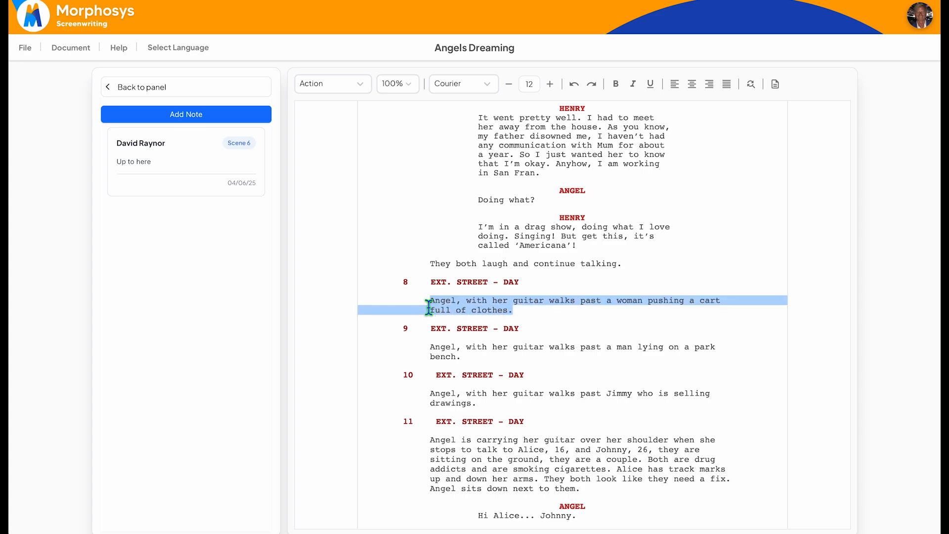
left_click(222, 115)
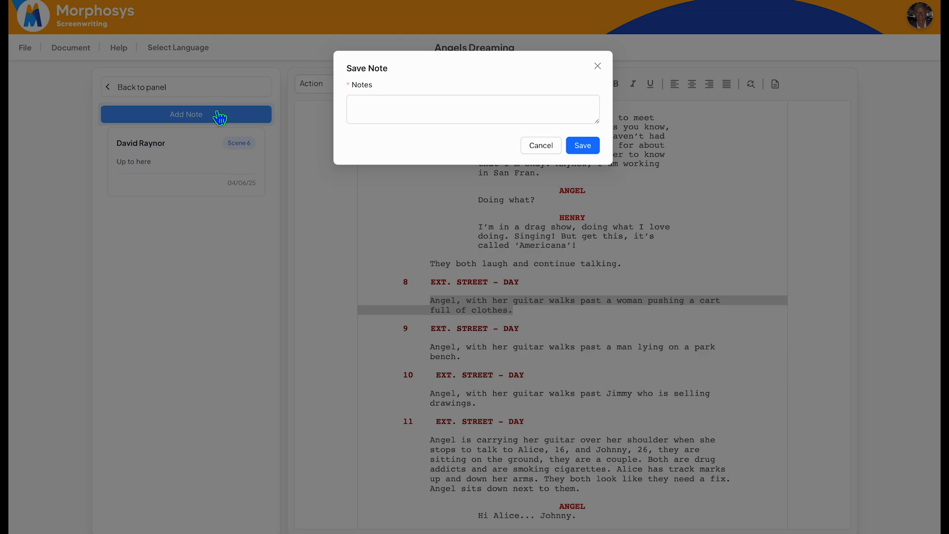
left_click(428, 117)
type("change th")
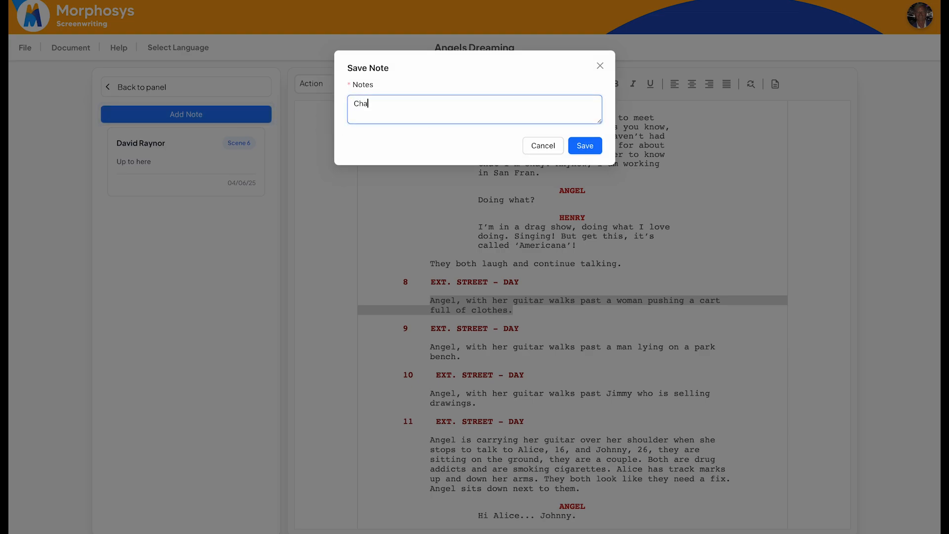
type("is")
left_click(586, 146)
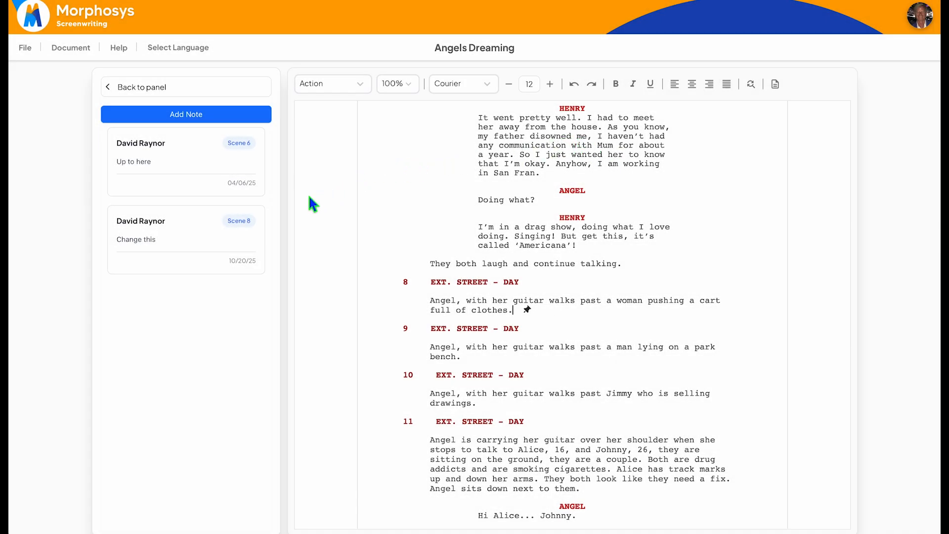
Go to the passage in scene 6 that the "Up to here" note is pinned to
mouse_move(202, 238)
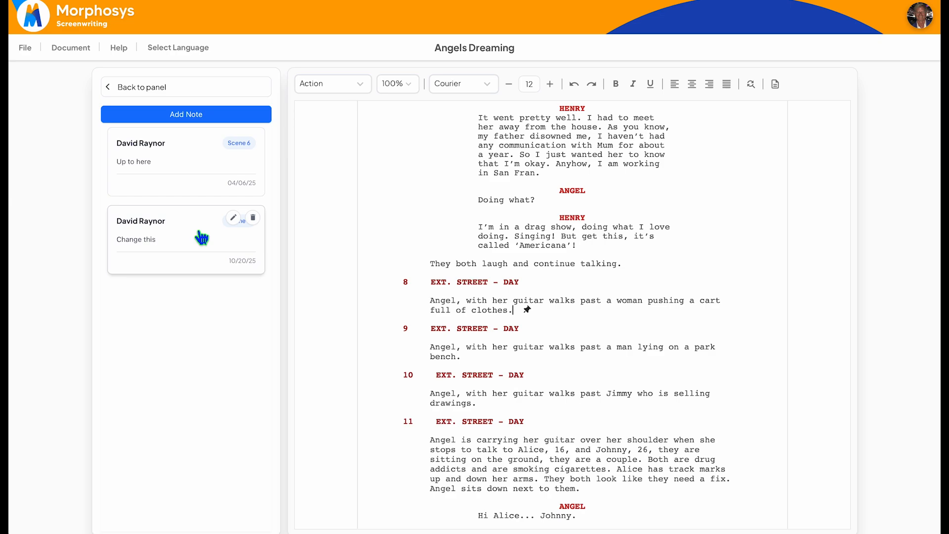
left_click(195, 168)
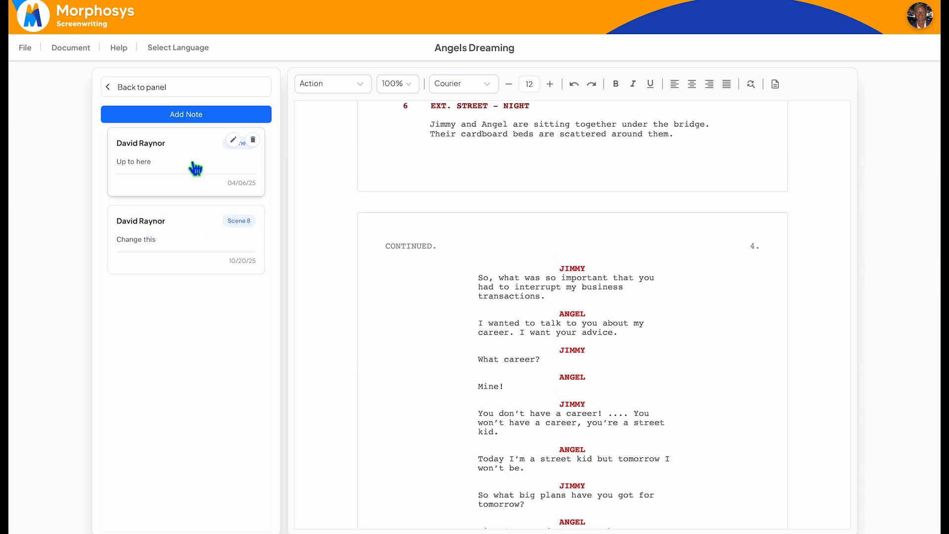
scroll(373, 183, "down", 10)
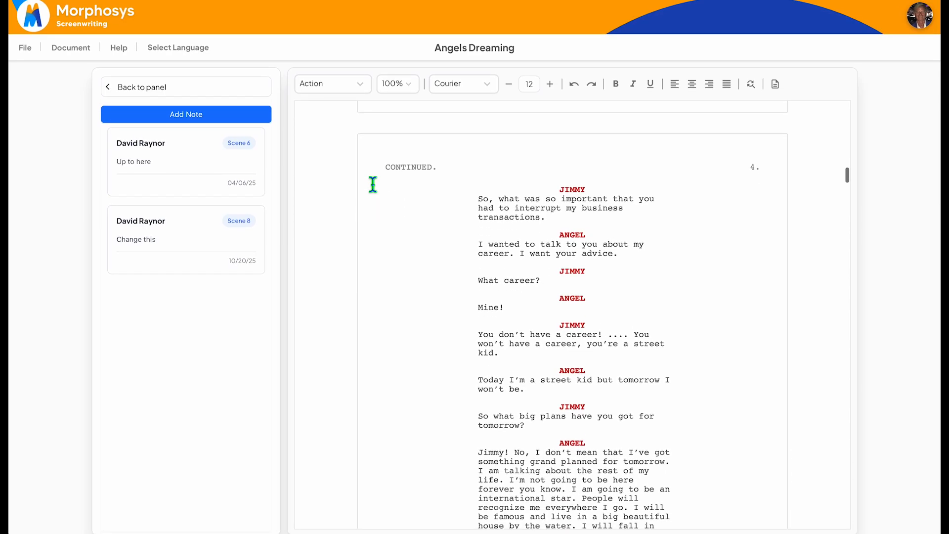
scroll(373, 184, "down", 5)
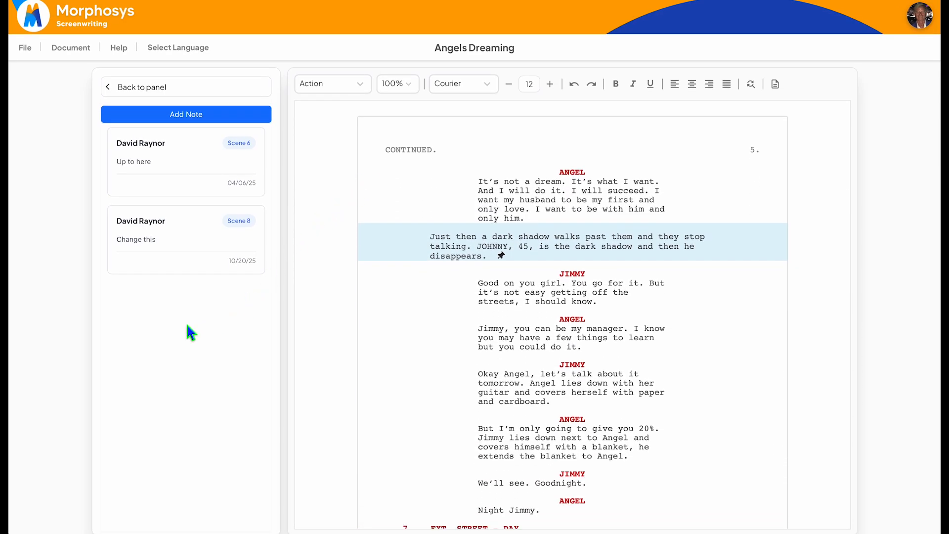
Go to the passage of the "Change this" note in scene 8 and delete that note
mouse_move(150, 234)
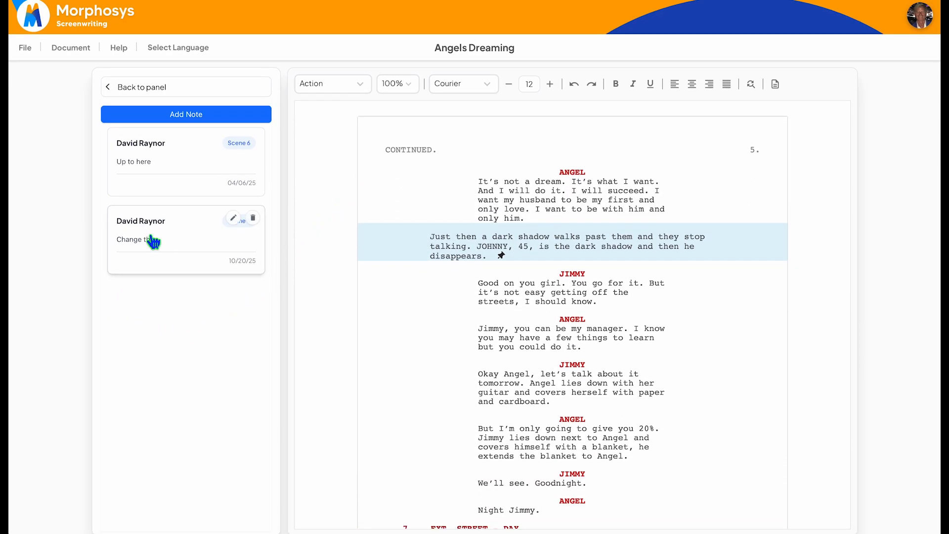
left_click(184, 234)
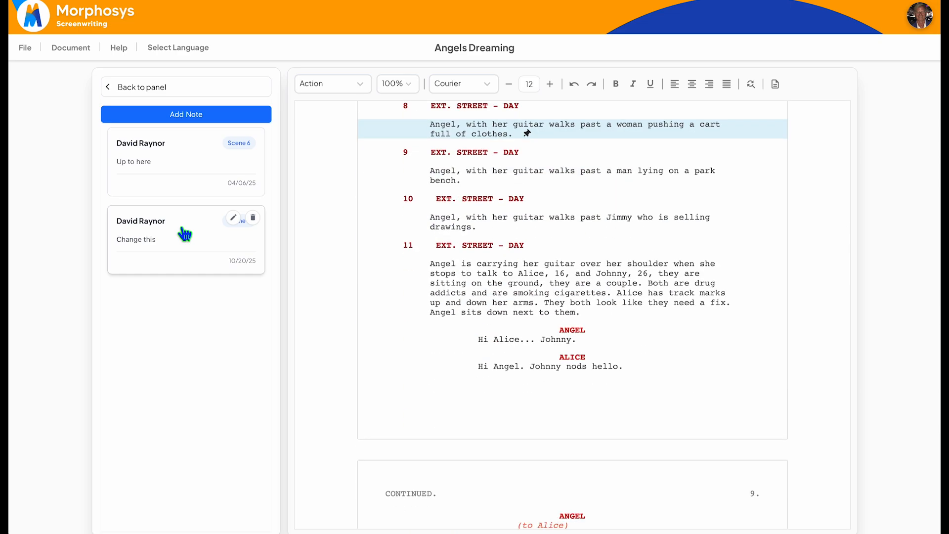
left_click(254, 218)
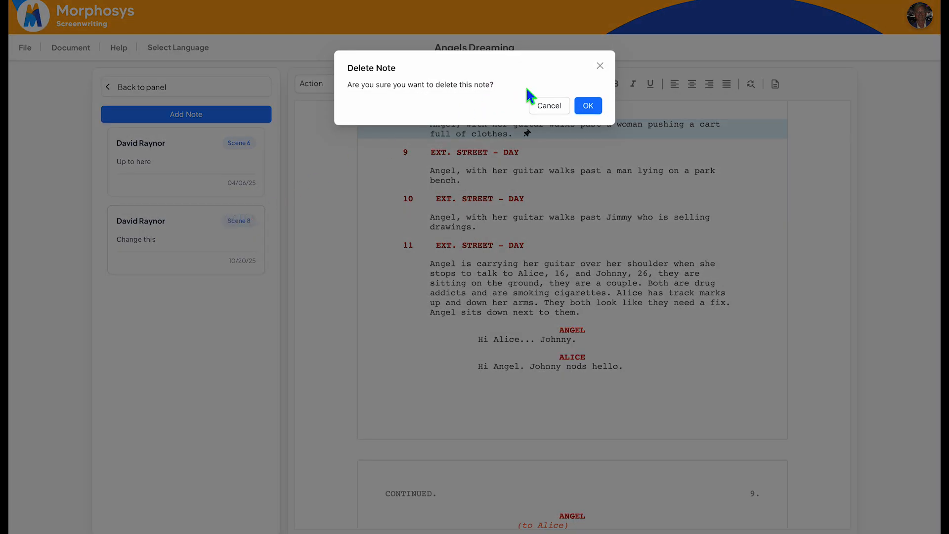
left_click(594, 106)
Open the Alex AI script generator, switch its script type to Treatment and set it back to Film
left_click(168, 329)
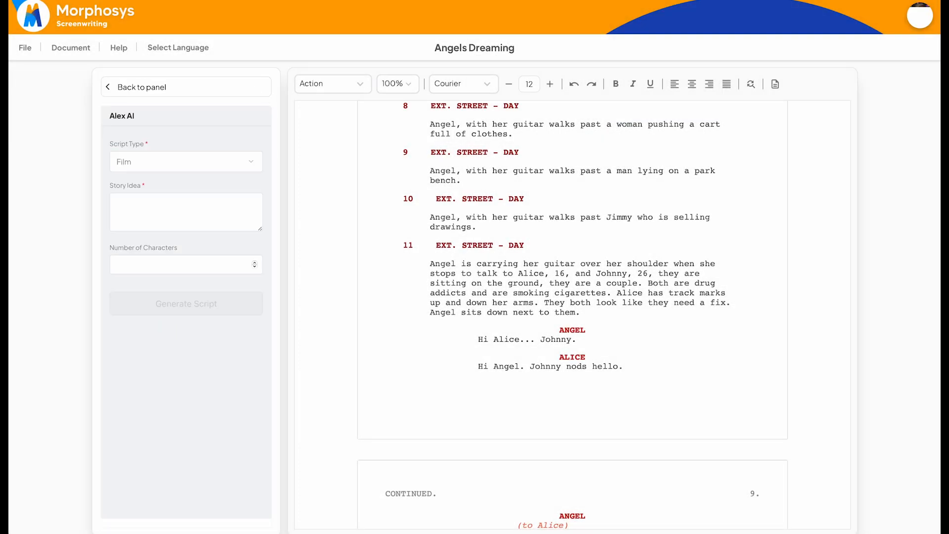
left_click(257, 167)
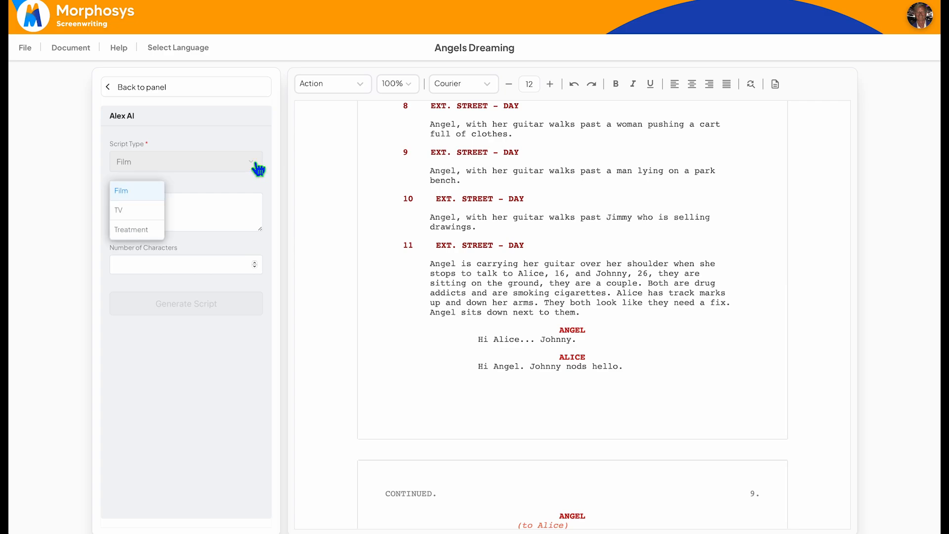
left_click(151, 230)
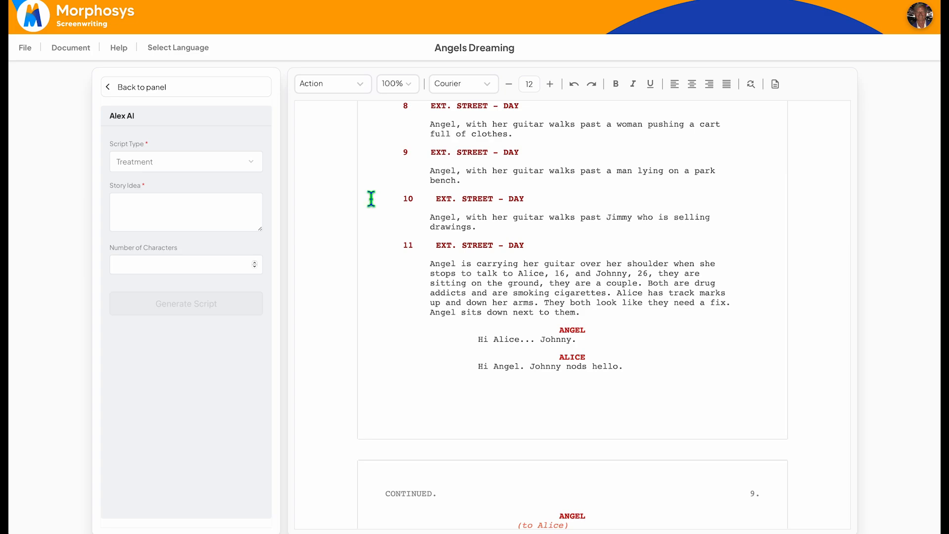
left_click(254, 163)
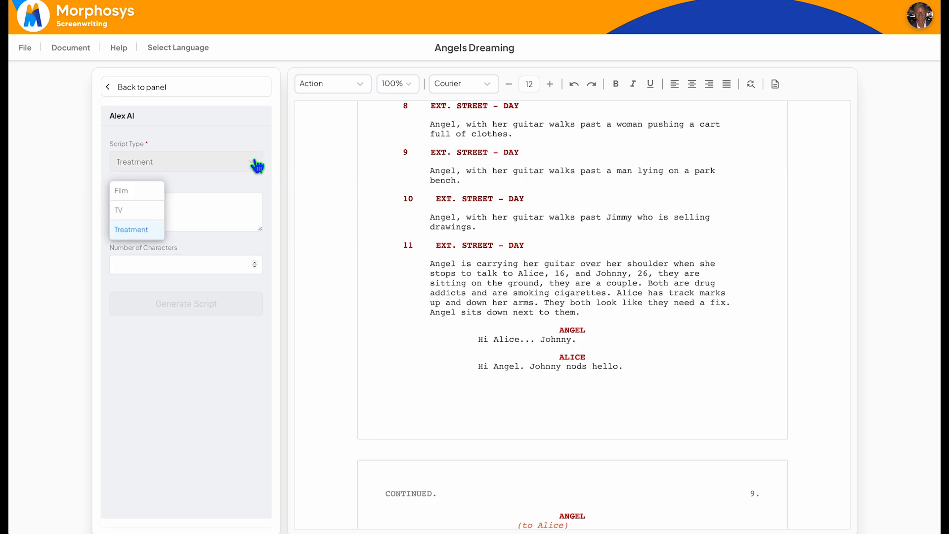
left_click(140, 188)
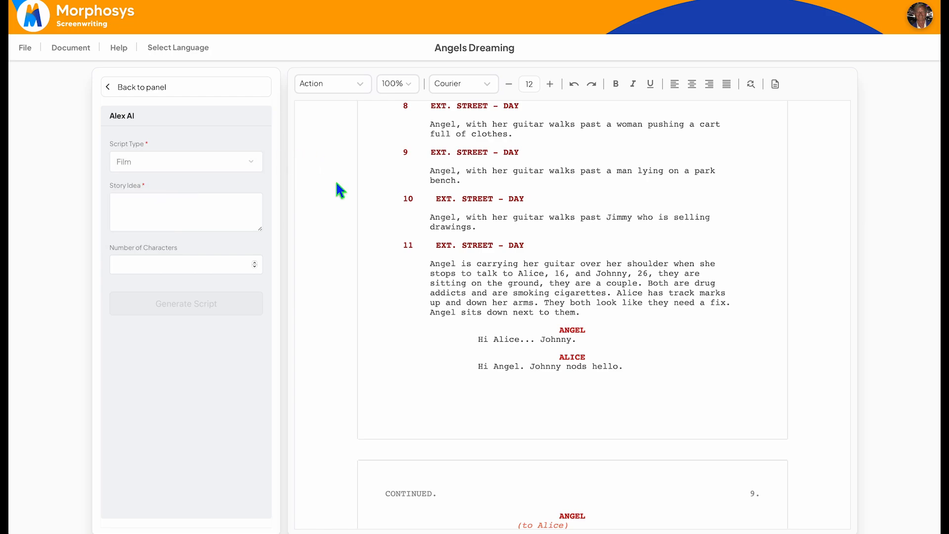
Set the number of characters to 1 in the Alex AI form and review the character fields
left_click(254, 262)
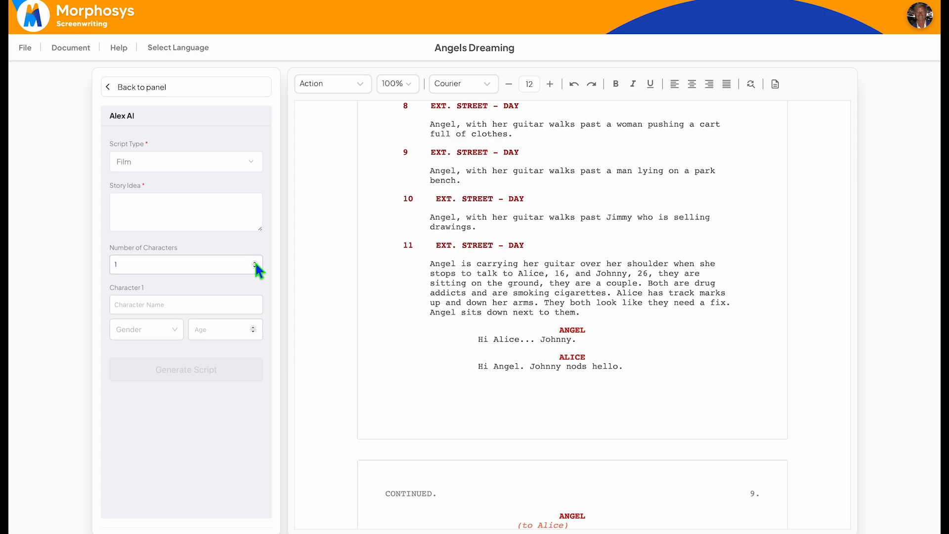
scroll(239, 390, "down", 1)
scroll(239, 390, "up", 1)
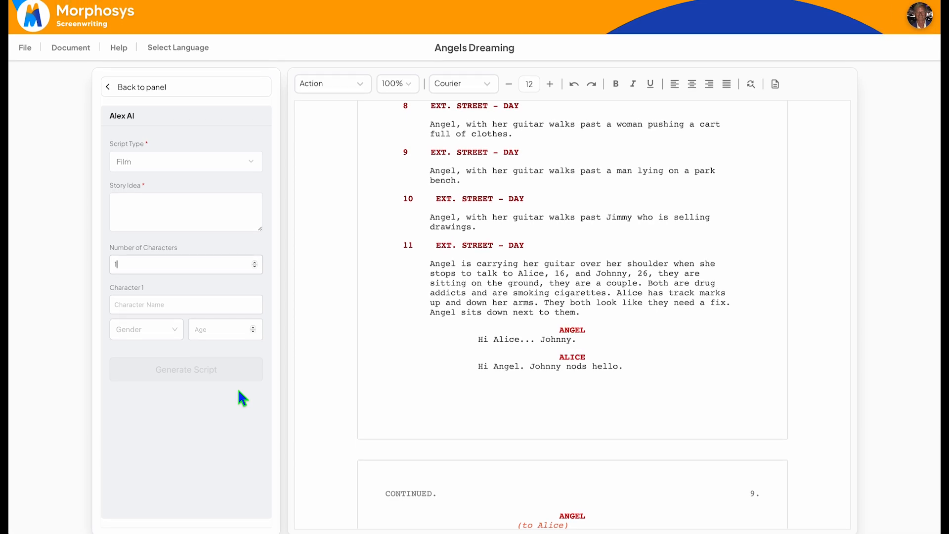